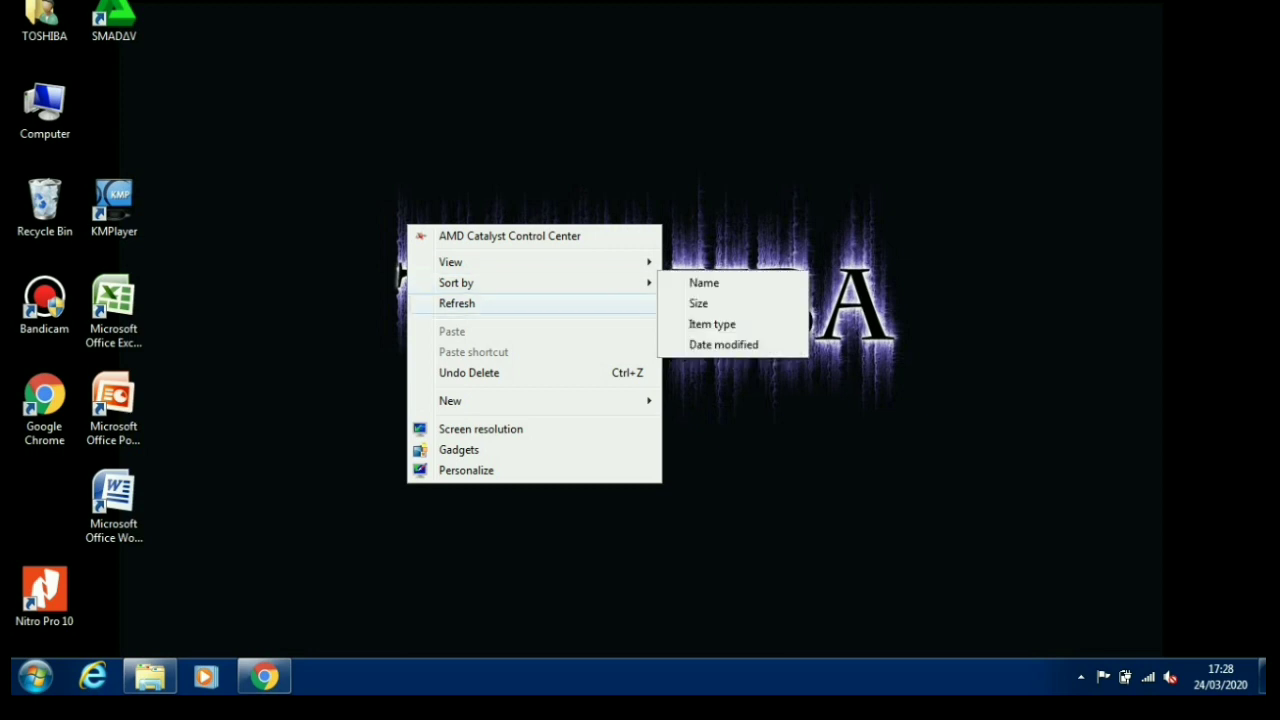
click(457, 303)
right_click(562, 108)
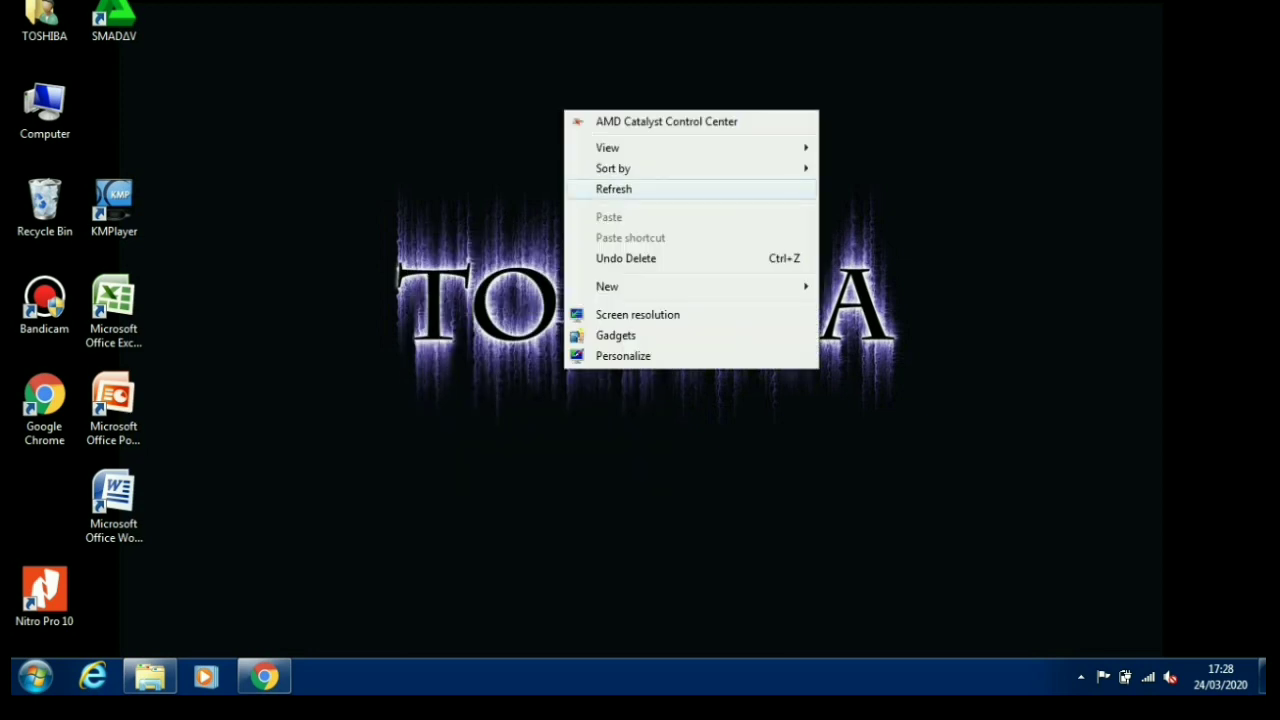
click(590, 189)
right_click(554, 158)
click(590, 240)
right_click(509, 195)
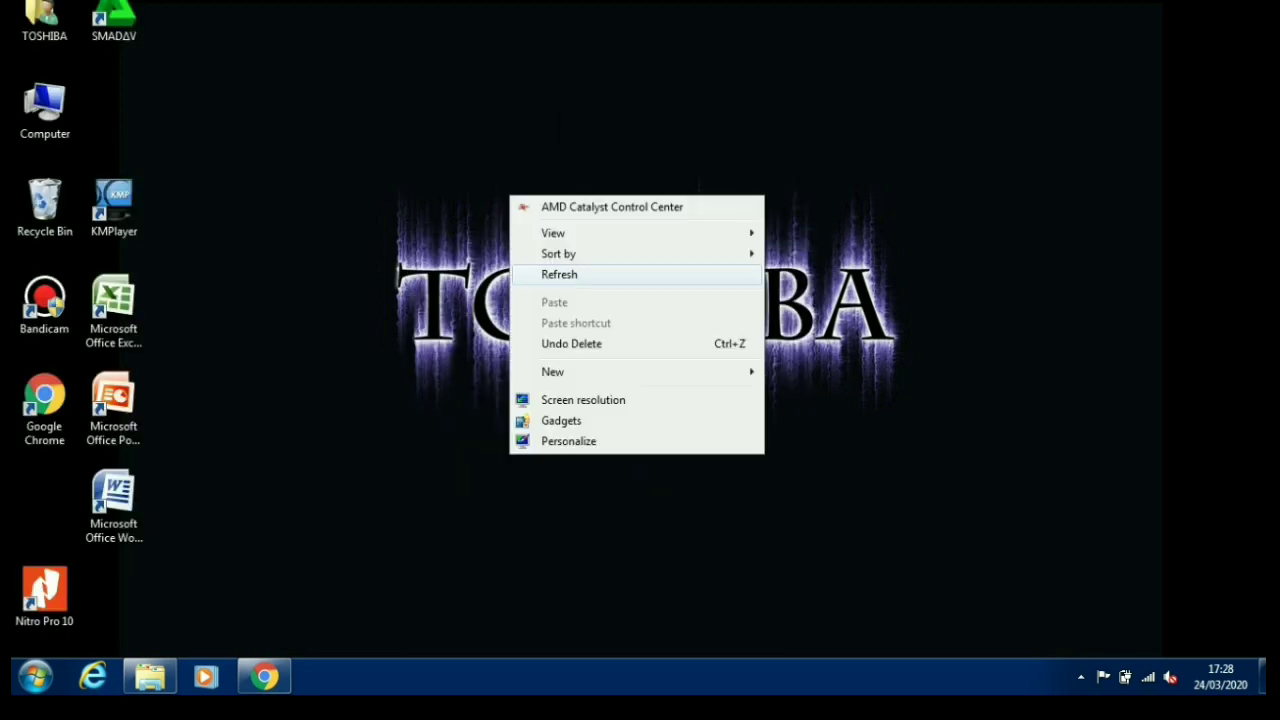
click(540, 274)
Step: Switch to Google Chrome and download [Aplikasi]_elearning_php.zip and [Database]_elearning_php.zip from Google Drive
click(264, 677)
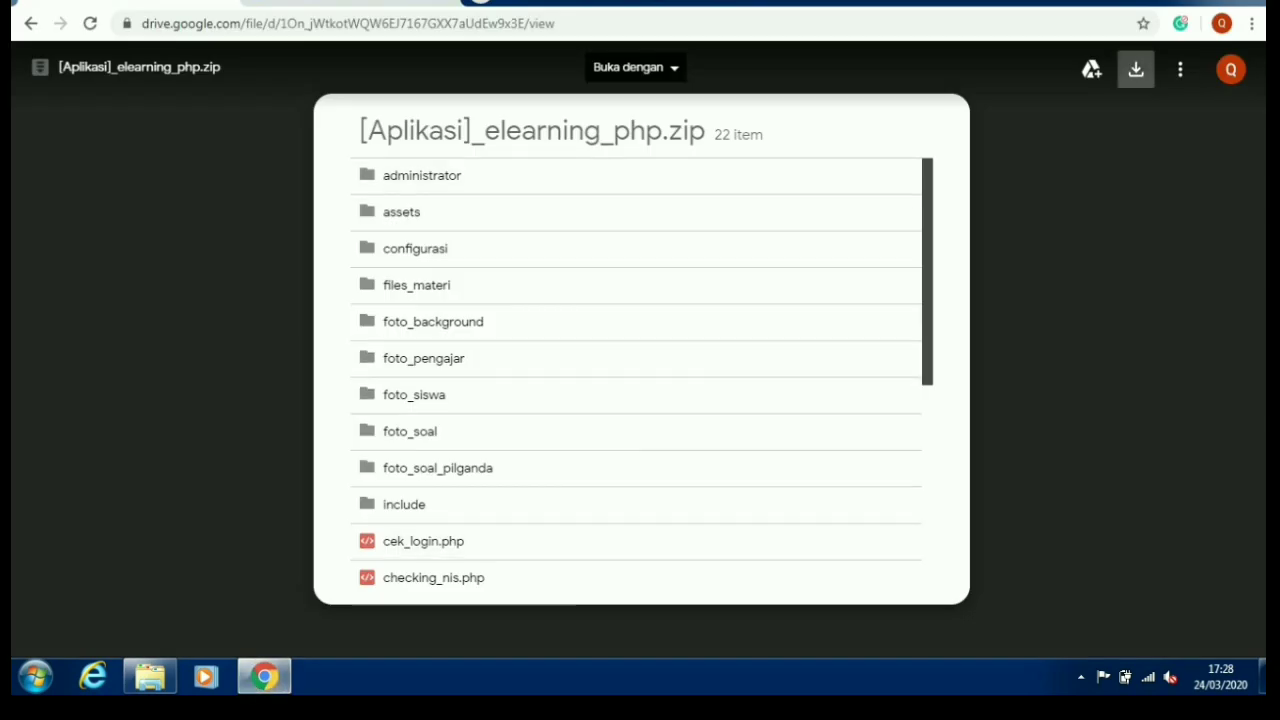
click(1136, 69)
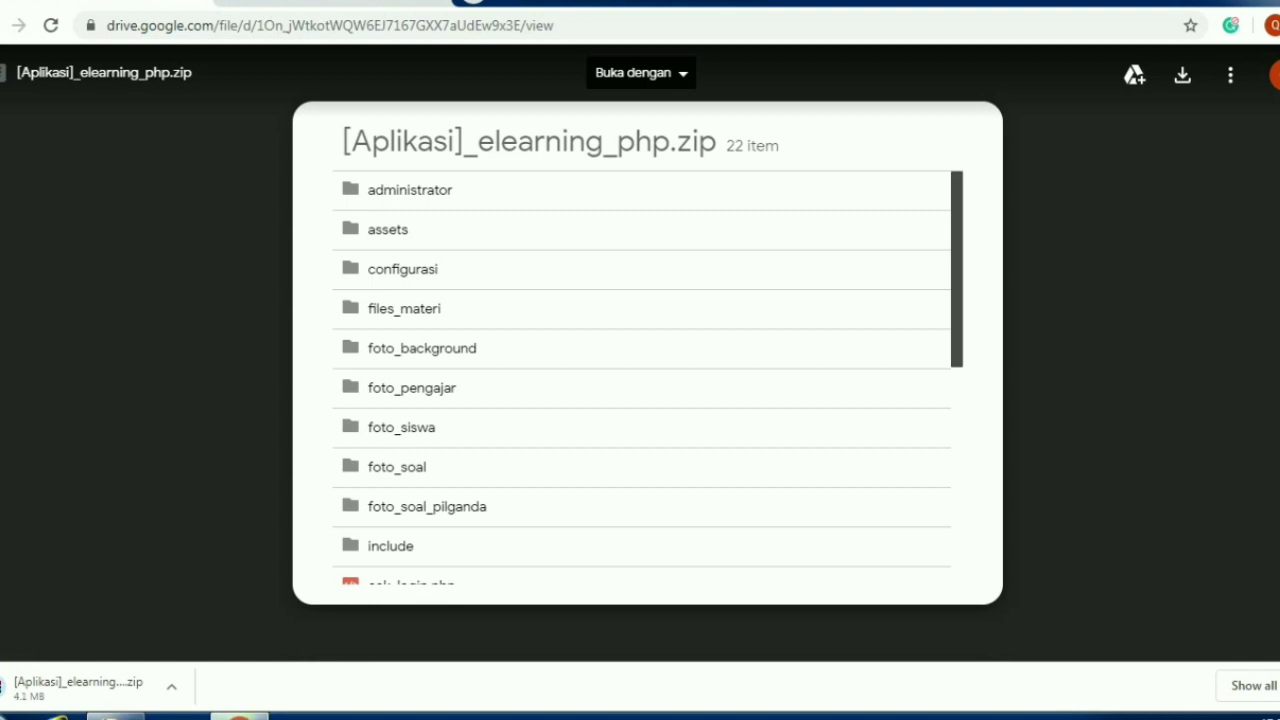
click(331, 3)
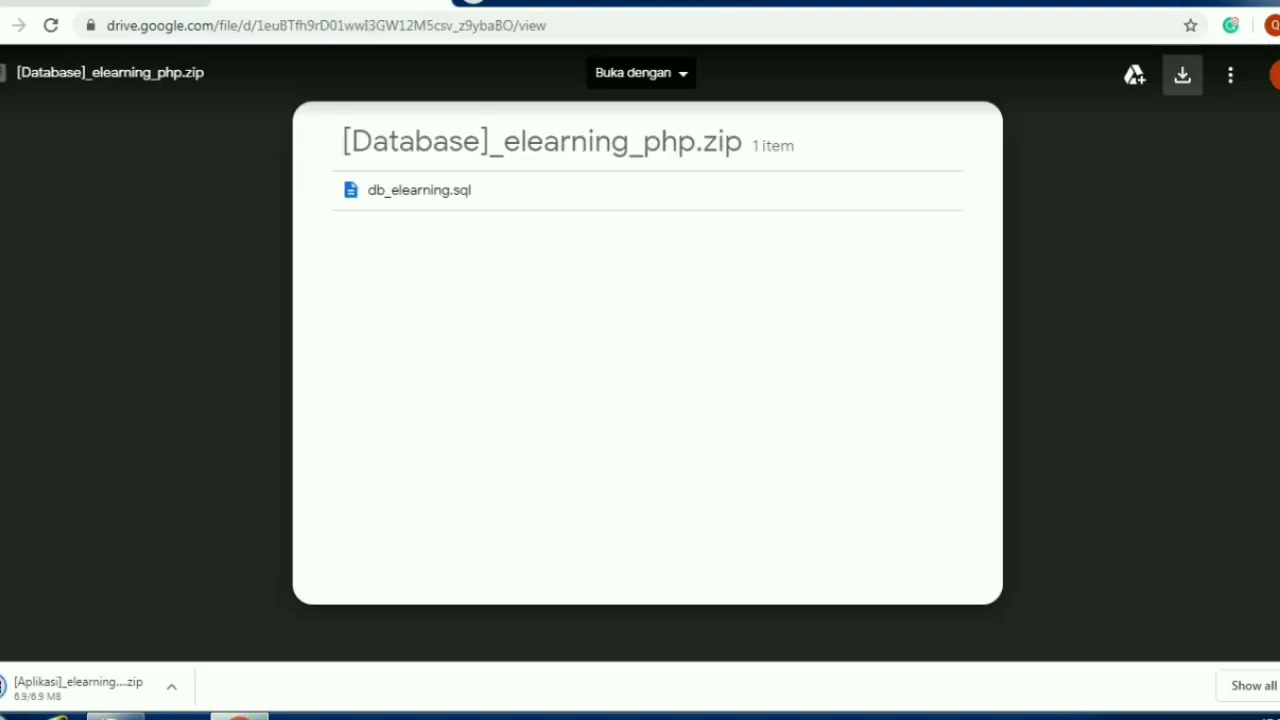
click(1182, 75)
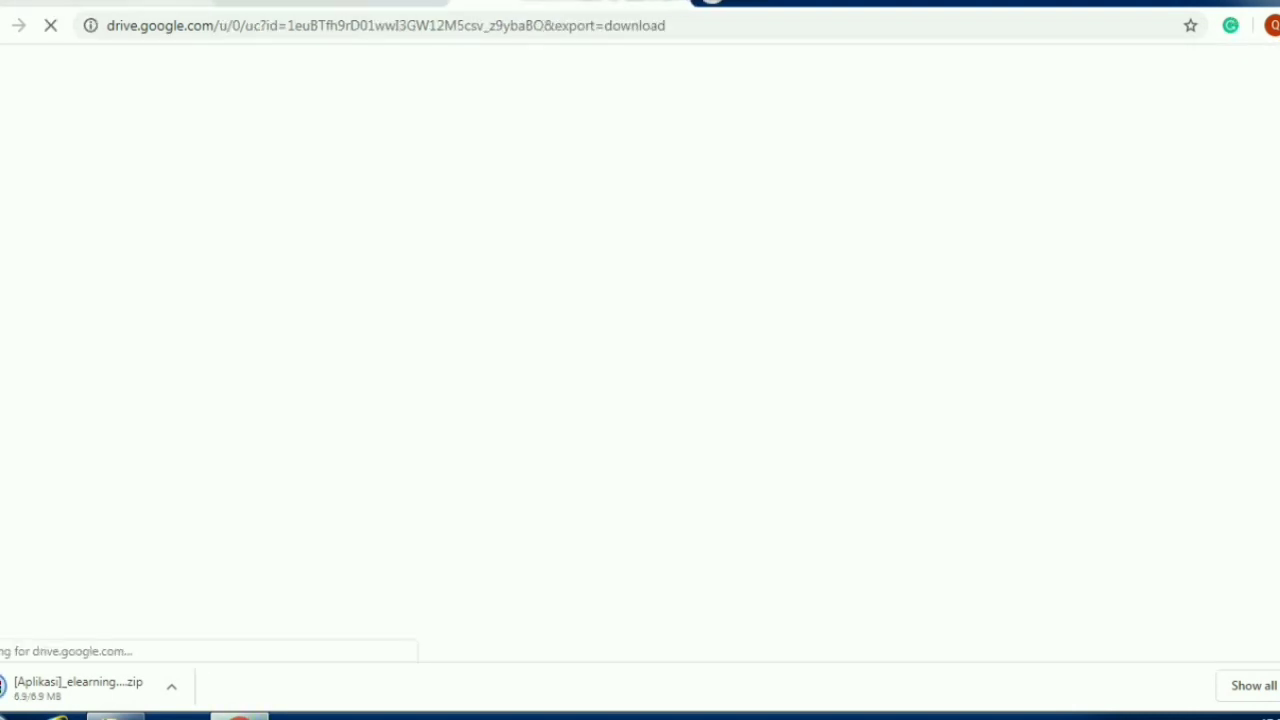
click(100, 3)
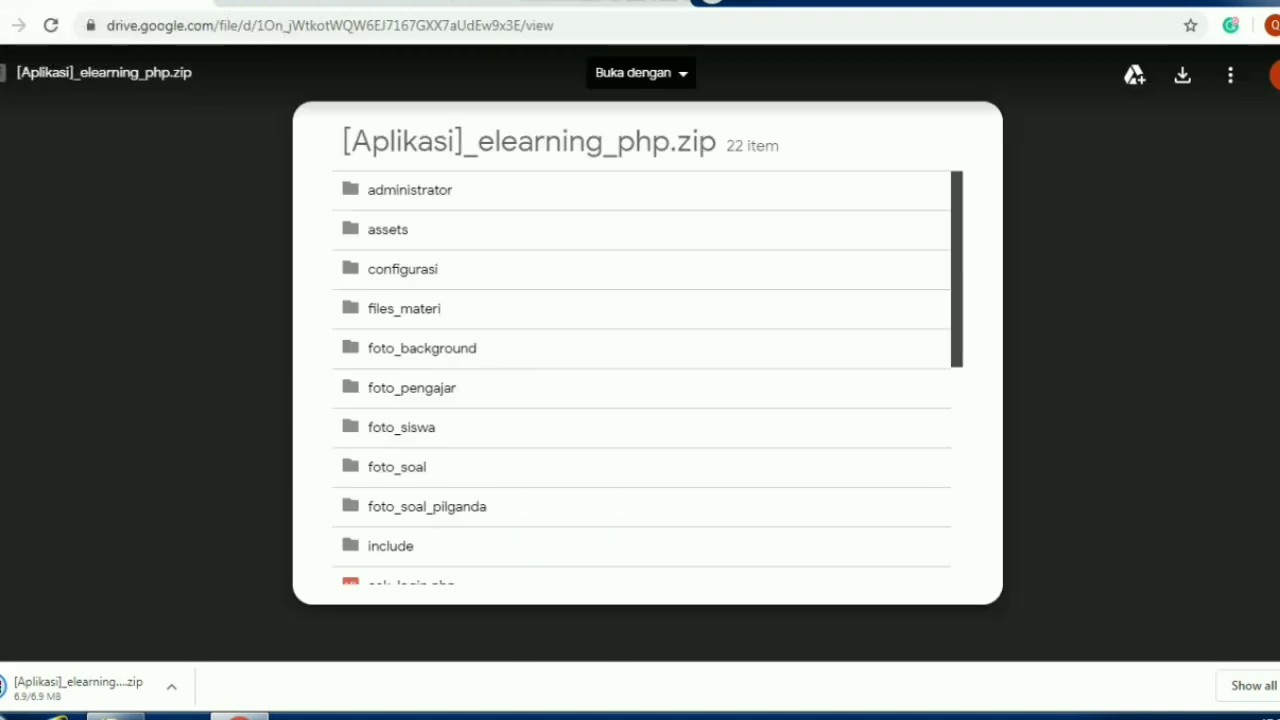
key(Up)
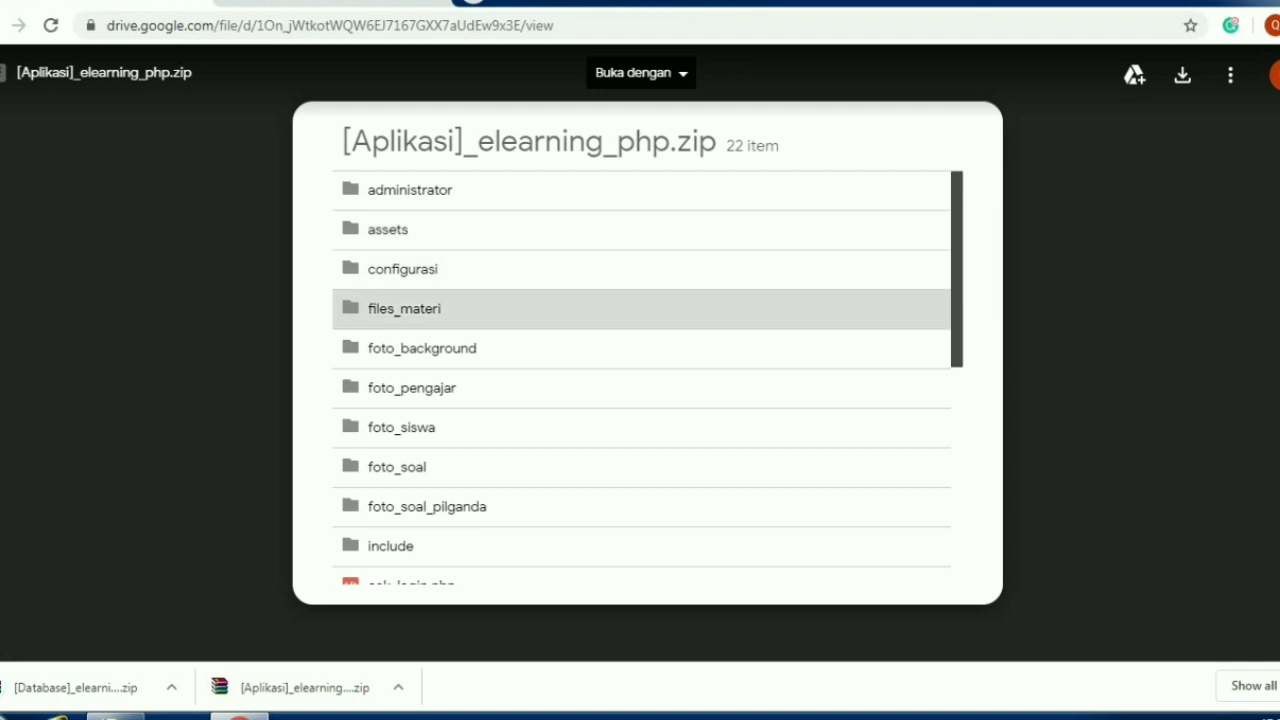
Step: Show the downloaded application archive in its folder and create a new folder there named Website E-Learning
click(398, 687)
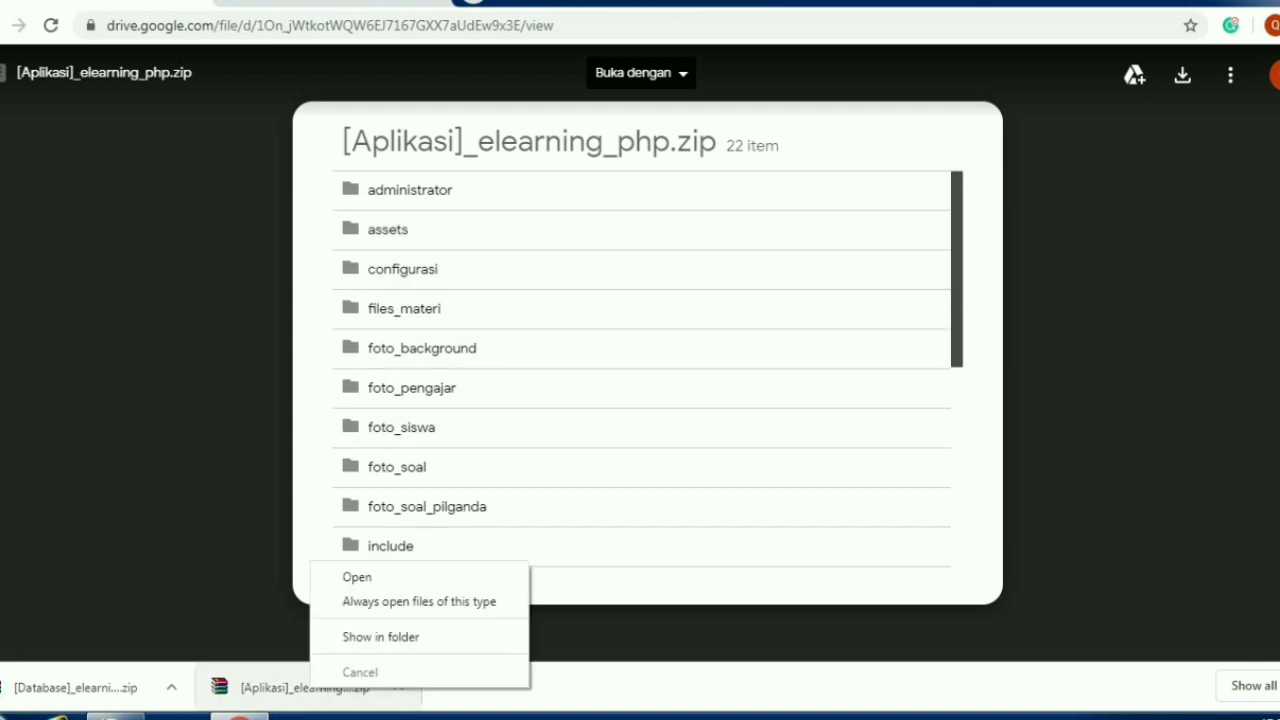
click(390, 634)
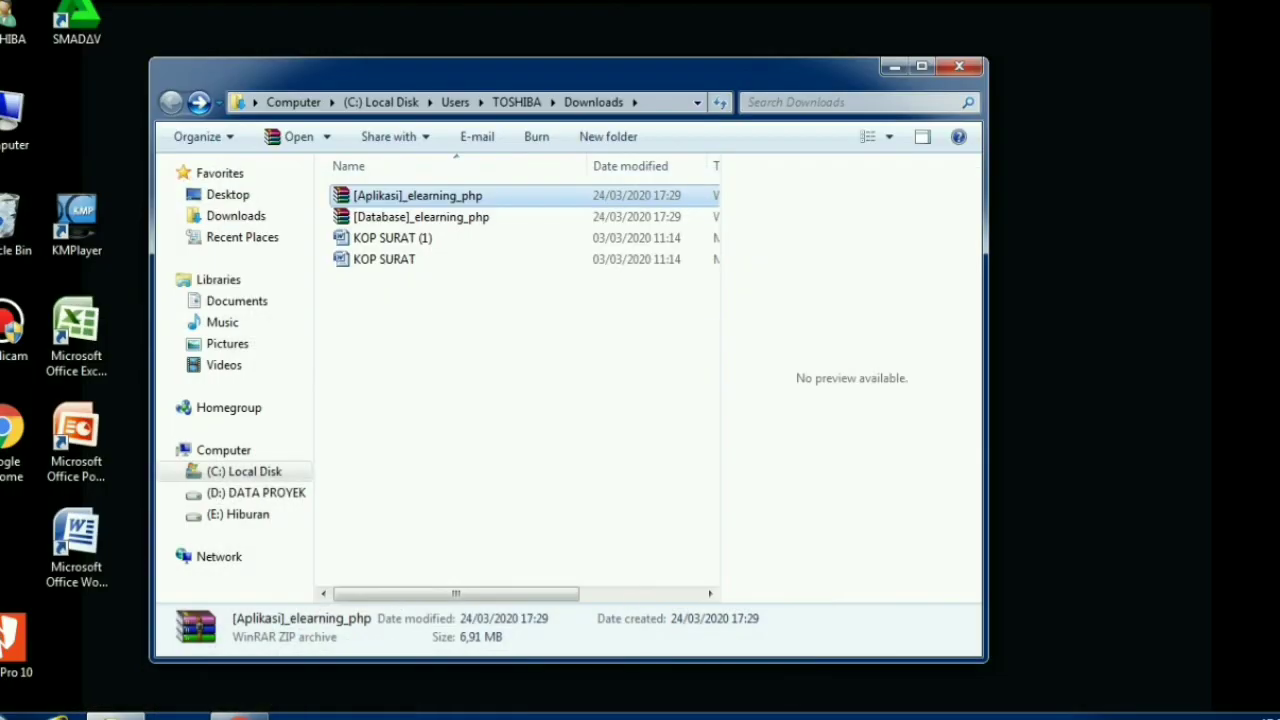
right_click(447, 347)
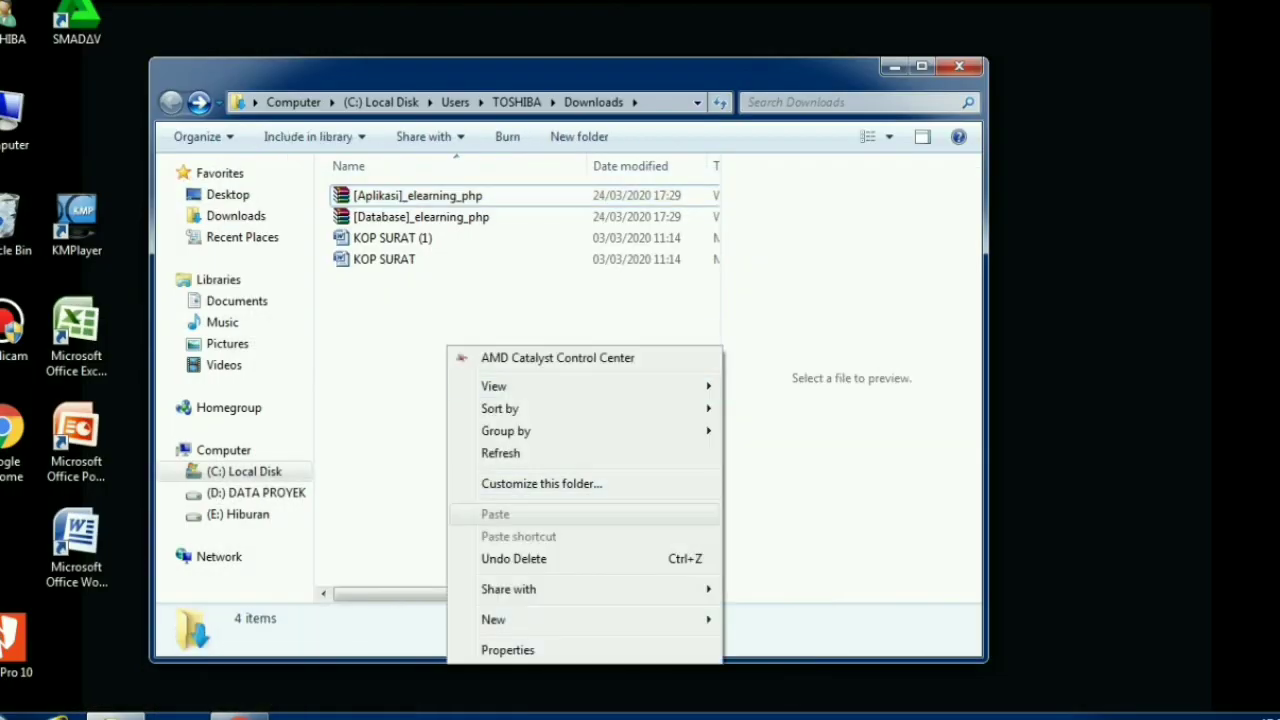
mouse_move(585, 619)
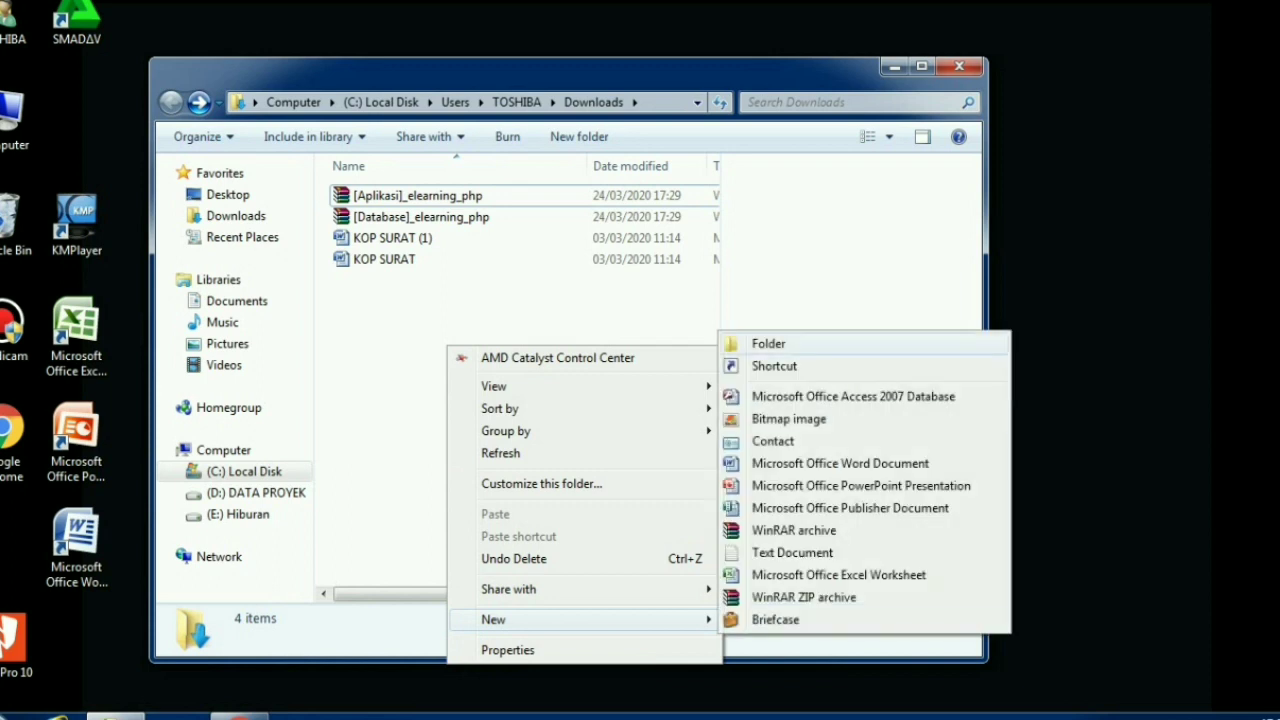
click(771, 343)
text(W)
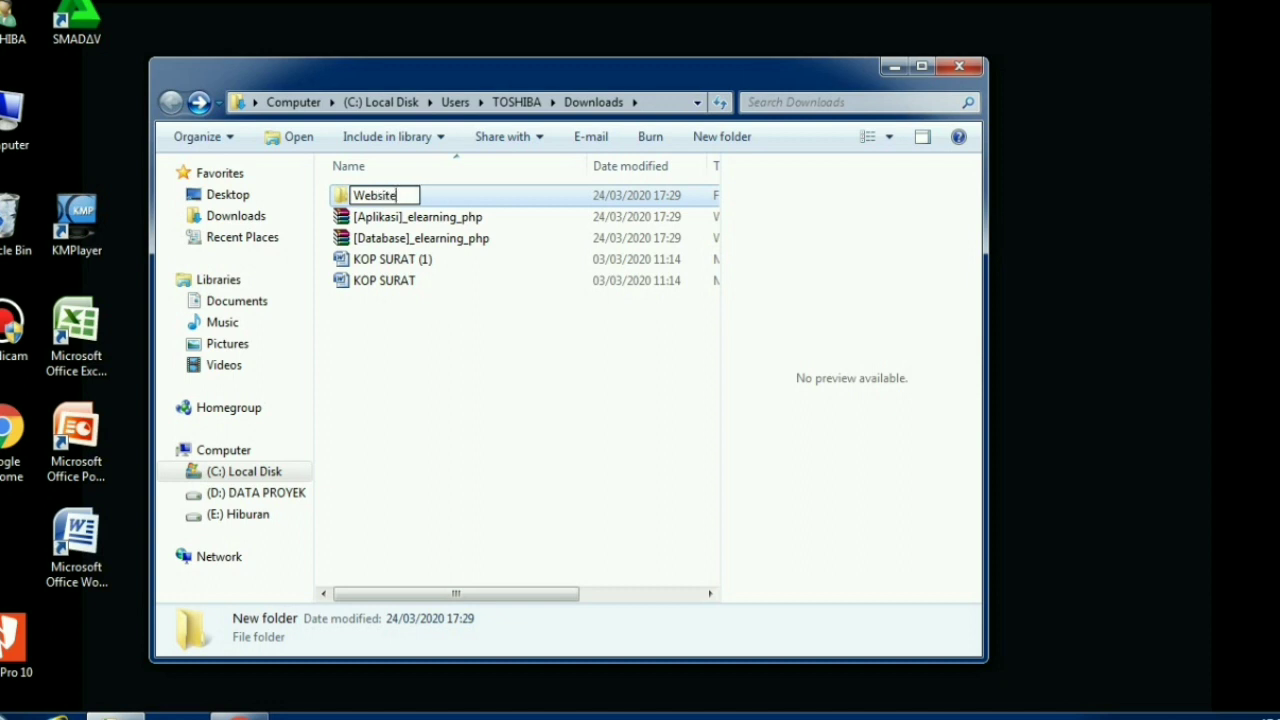
text(ebsite)
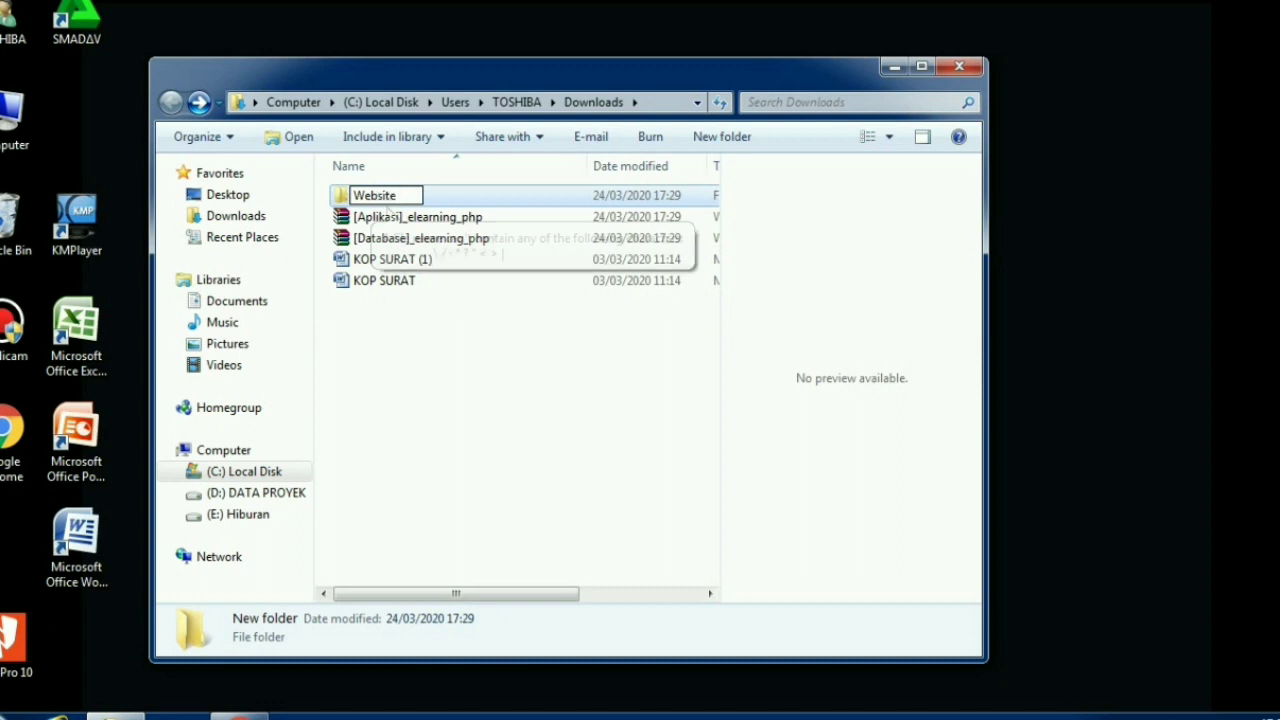
text( E-Learning)
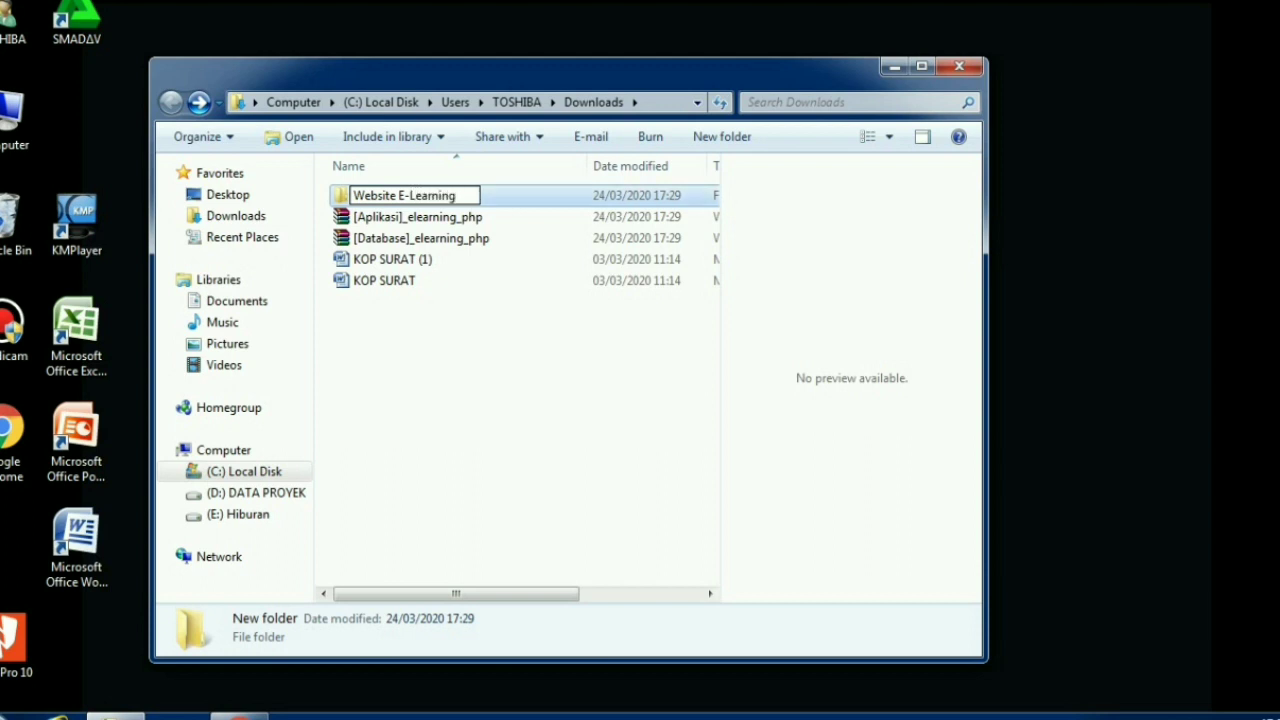
key(Return)
Step: Move the [Aplikasi]_elearning_php archive into the Website E-Learning folder and open that folder
click(417, 216)
mouse_move(418, 217)
mouse_down()
mouse_move(428, 196)
mouse_move(410, 196)
mouse_up()
double_click(404, 196)
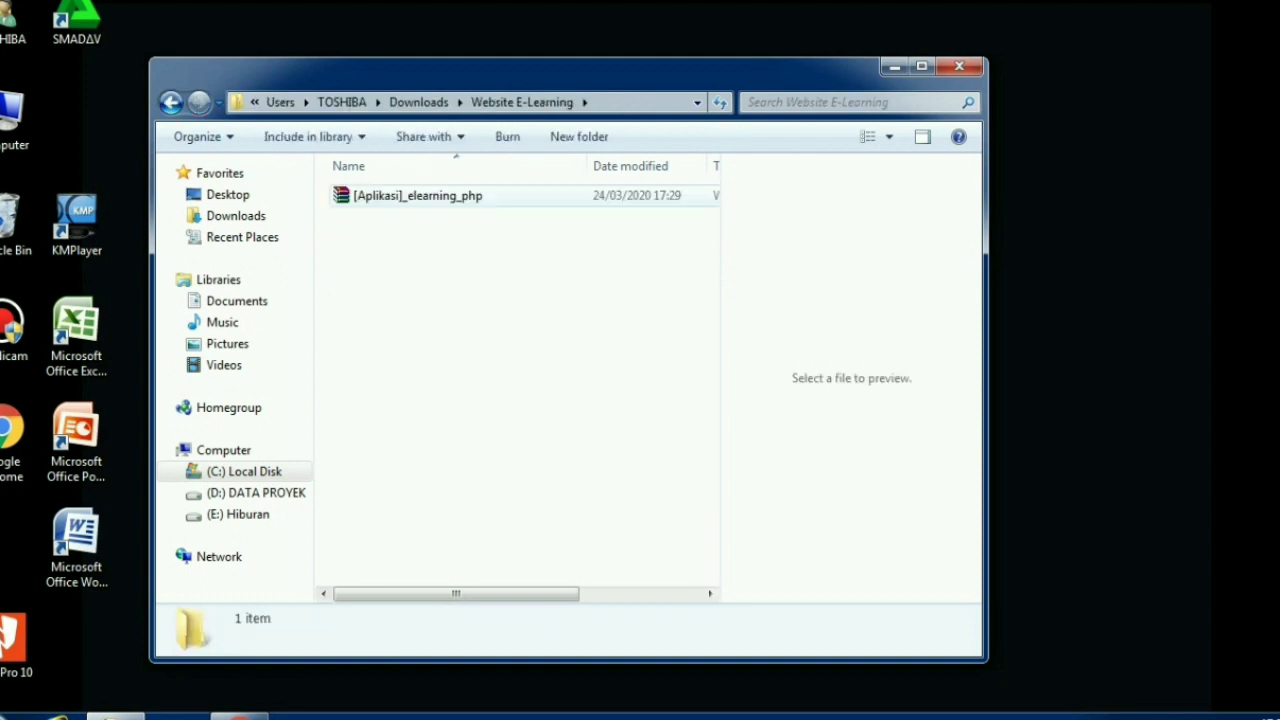
Step: Extract the [Aplikasi]_elearning_php archive into the current folder, pasting the archive password and copying it again before confirming
click(418, 196)
right_click(441, 197)
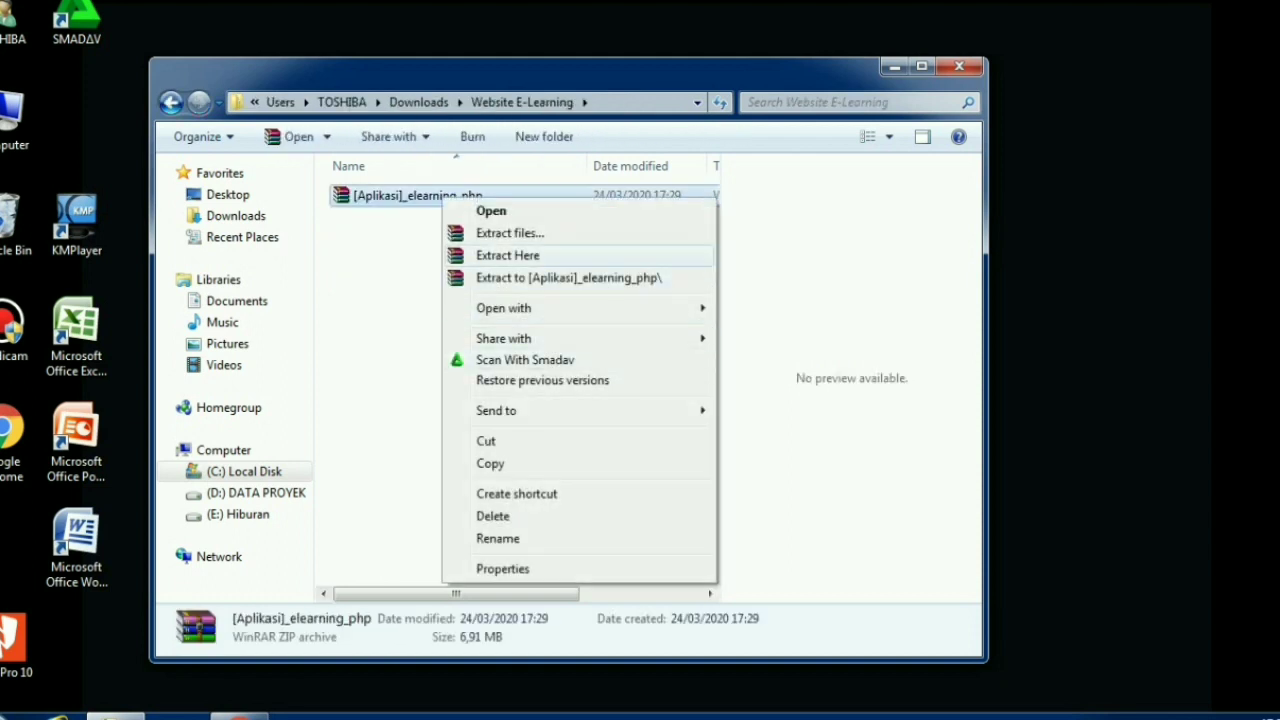
click(507, 255)
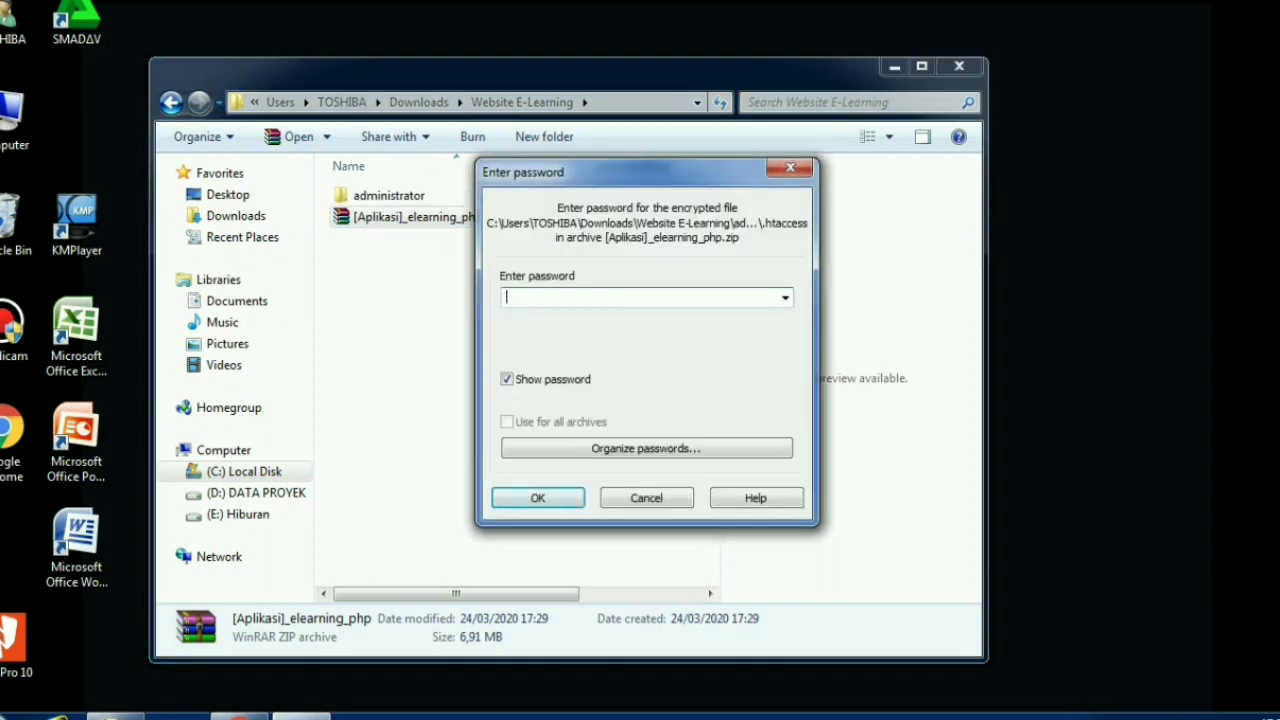
right_click(576, 298)
click(598, 391)
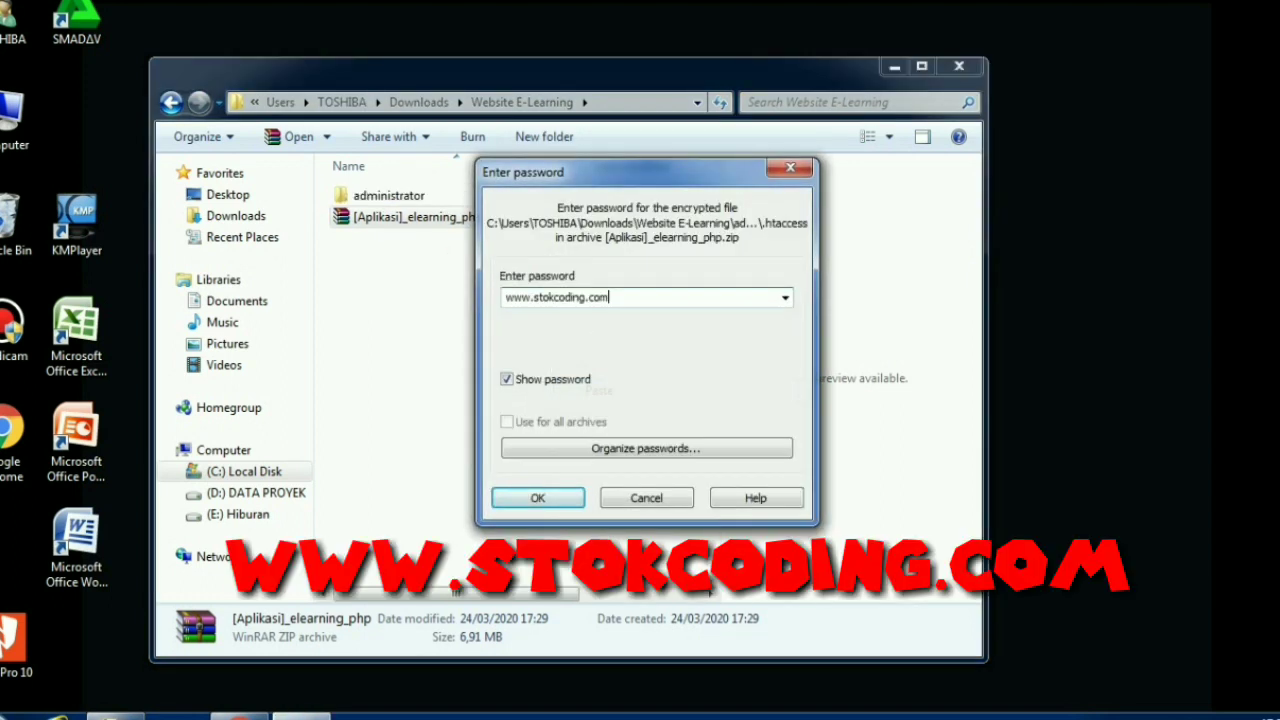
drag(610, 297, 505, 297)
key(ctrl+c)
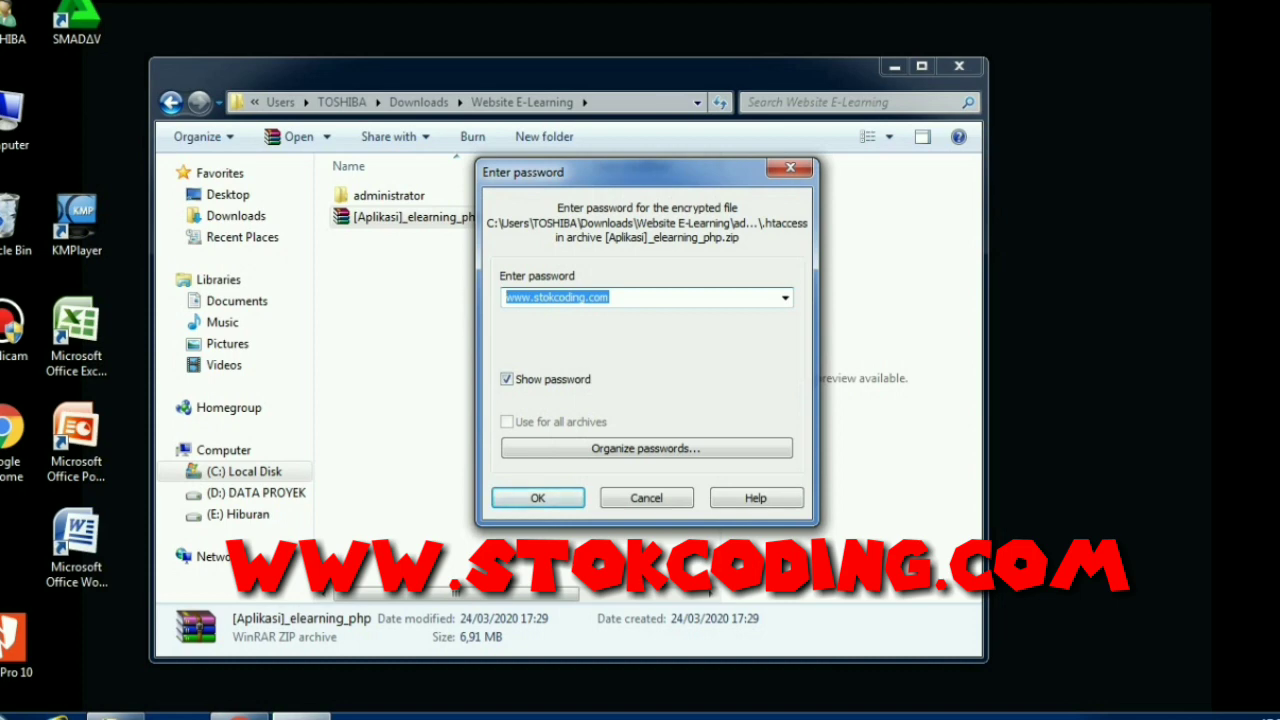
click(538, 497)
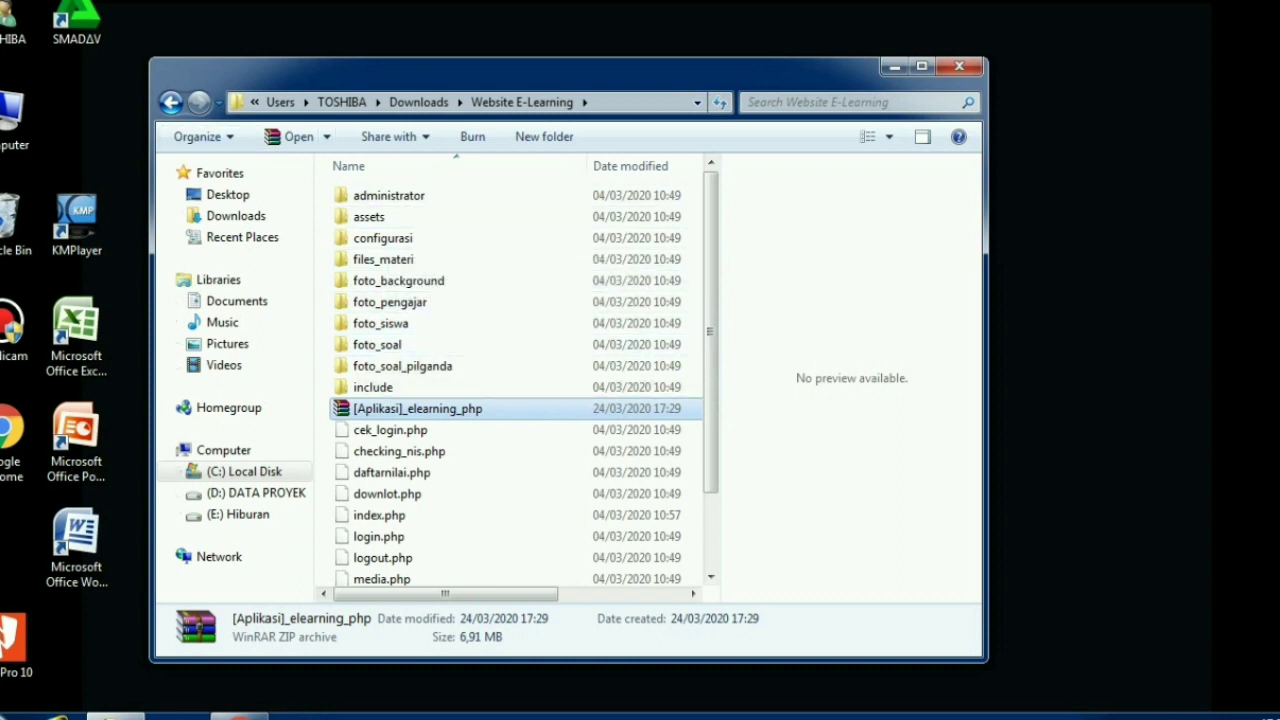
Step: Go back to Downloads and extract the [Database]_elearning_php archive there, pasting the archive password
key(BackSpace)
click(382, 217)
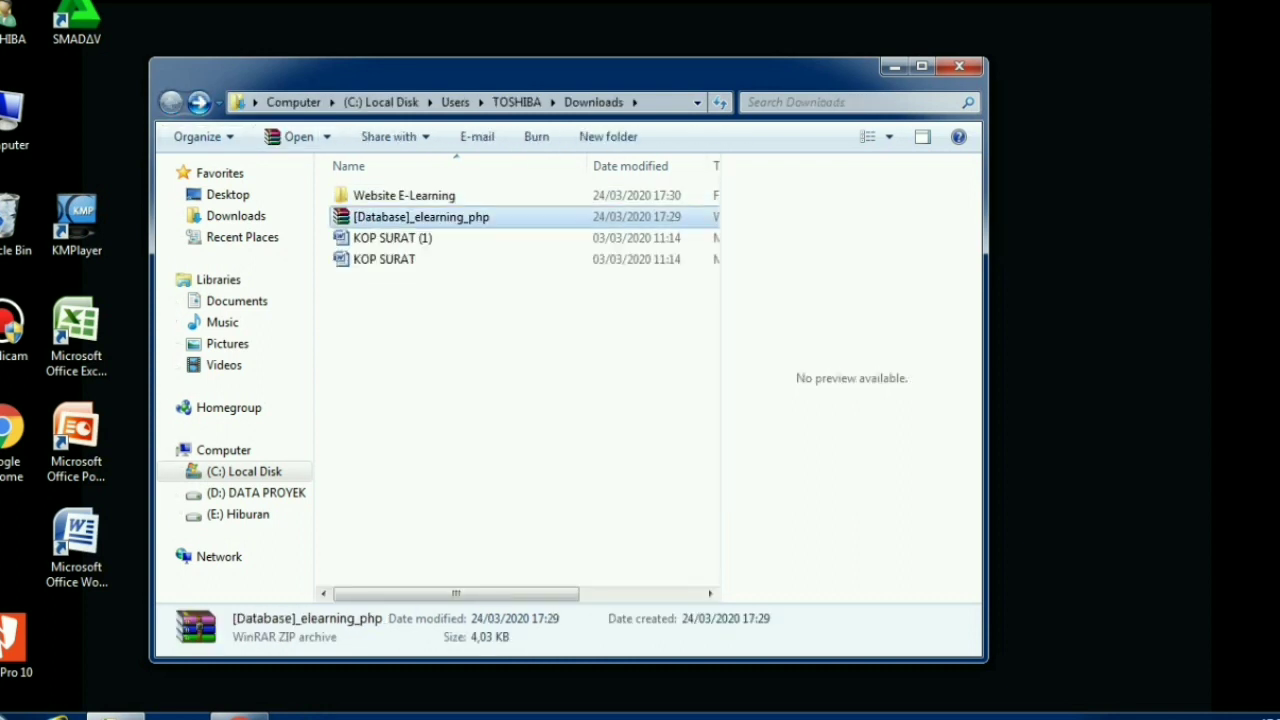
right_click(389, 215)
click(455, 270)
right_click(555, 295)
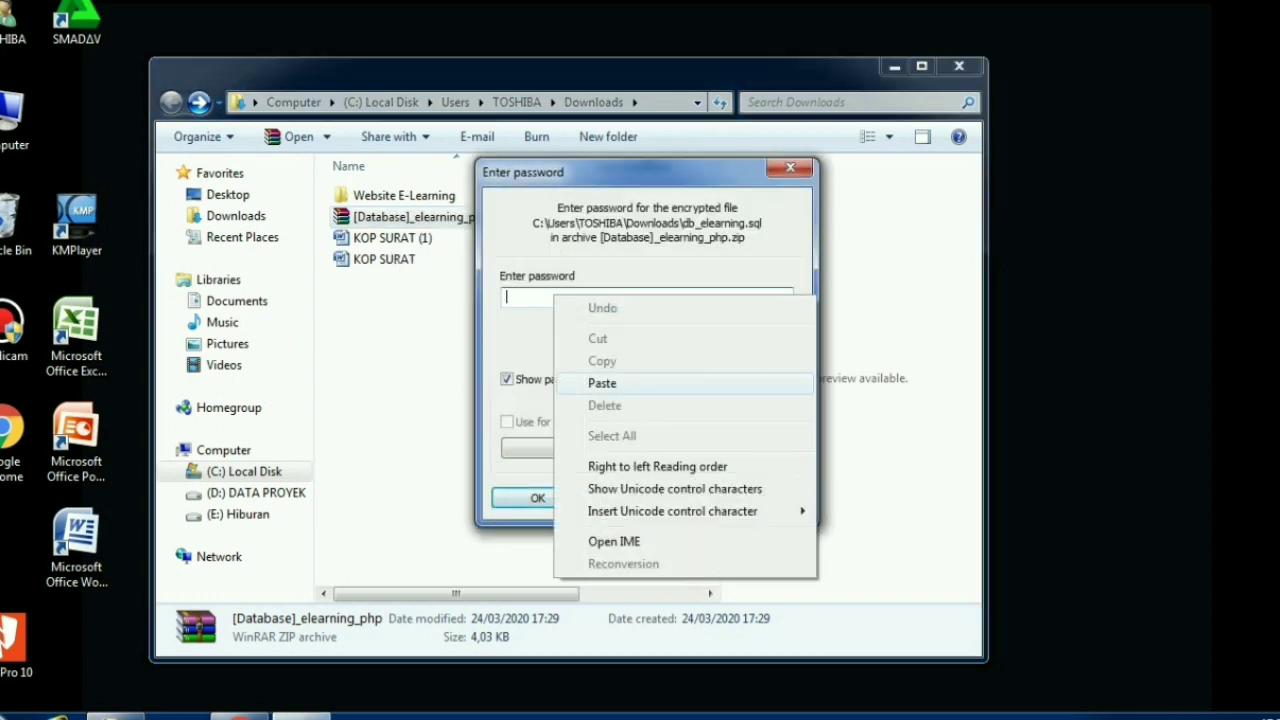
click(602, 383)
drag(609, 297, 506, 297)
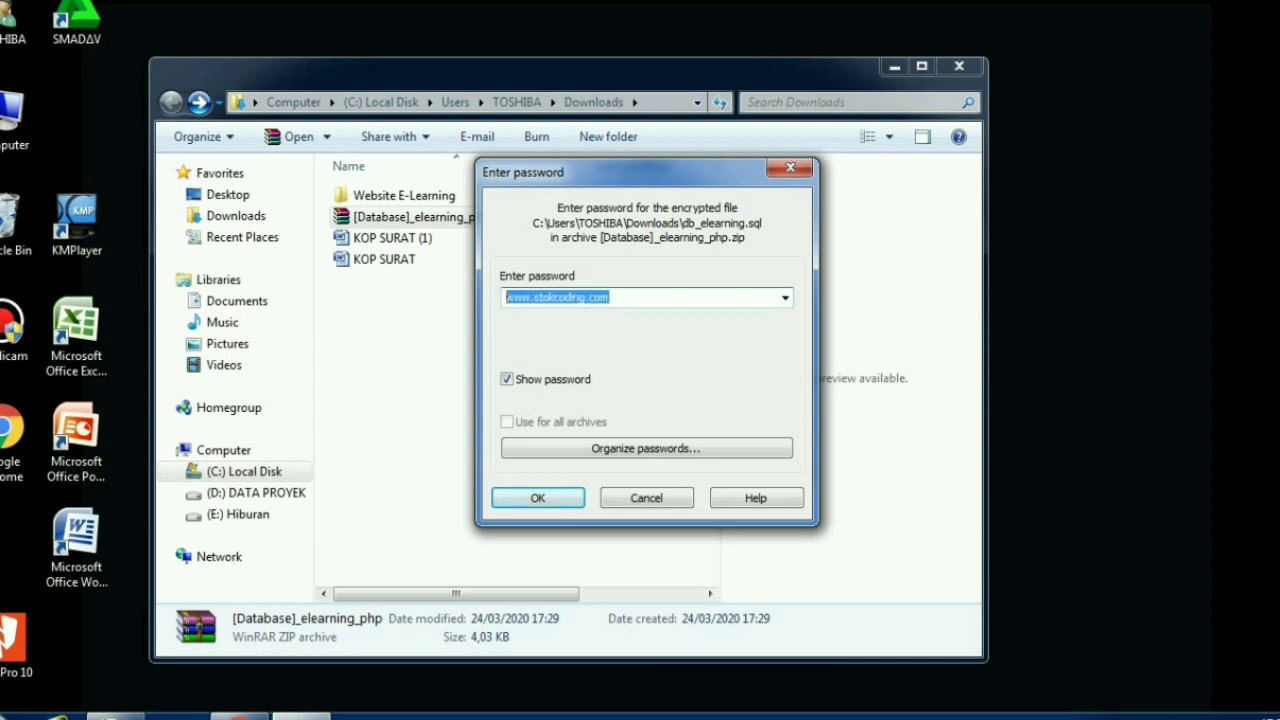
key(Return)
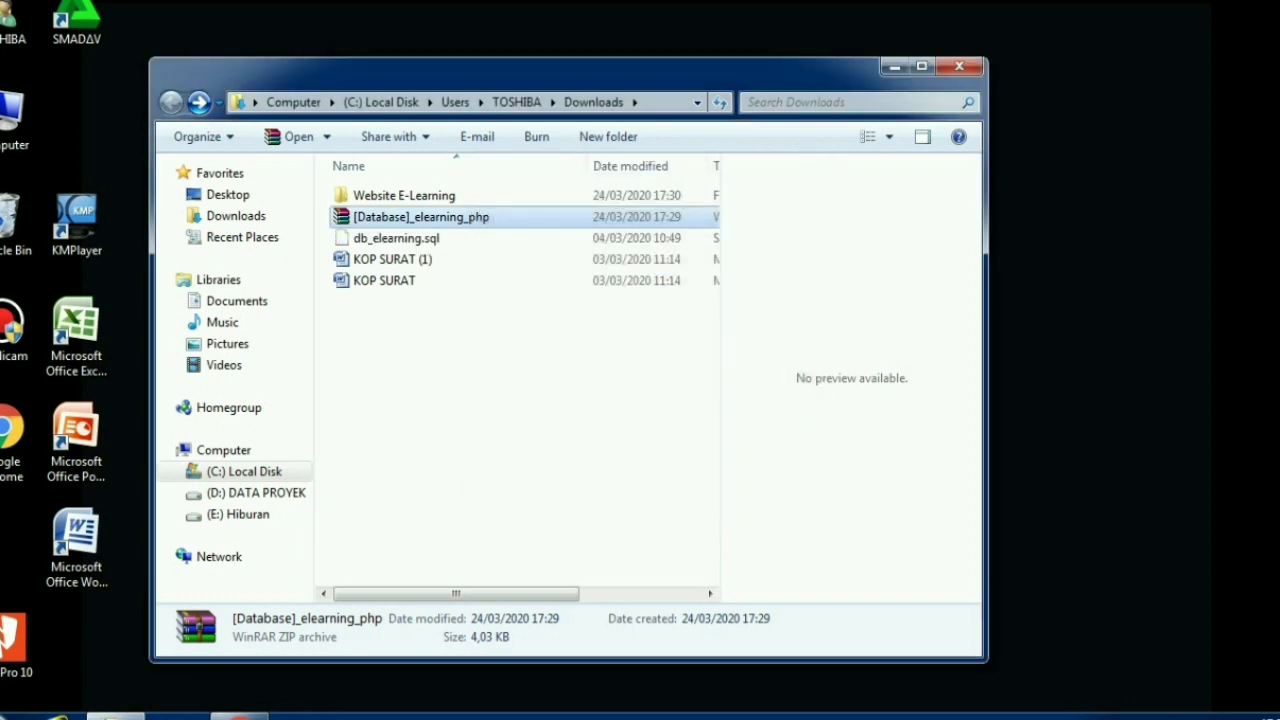
Step: Cut db_elearning.sql from Downloads and create a new folder named database inside Website E-Learning
click(428, 239)
right_click(428, 240)
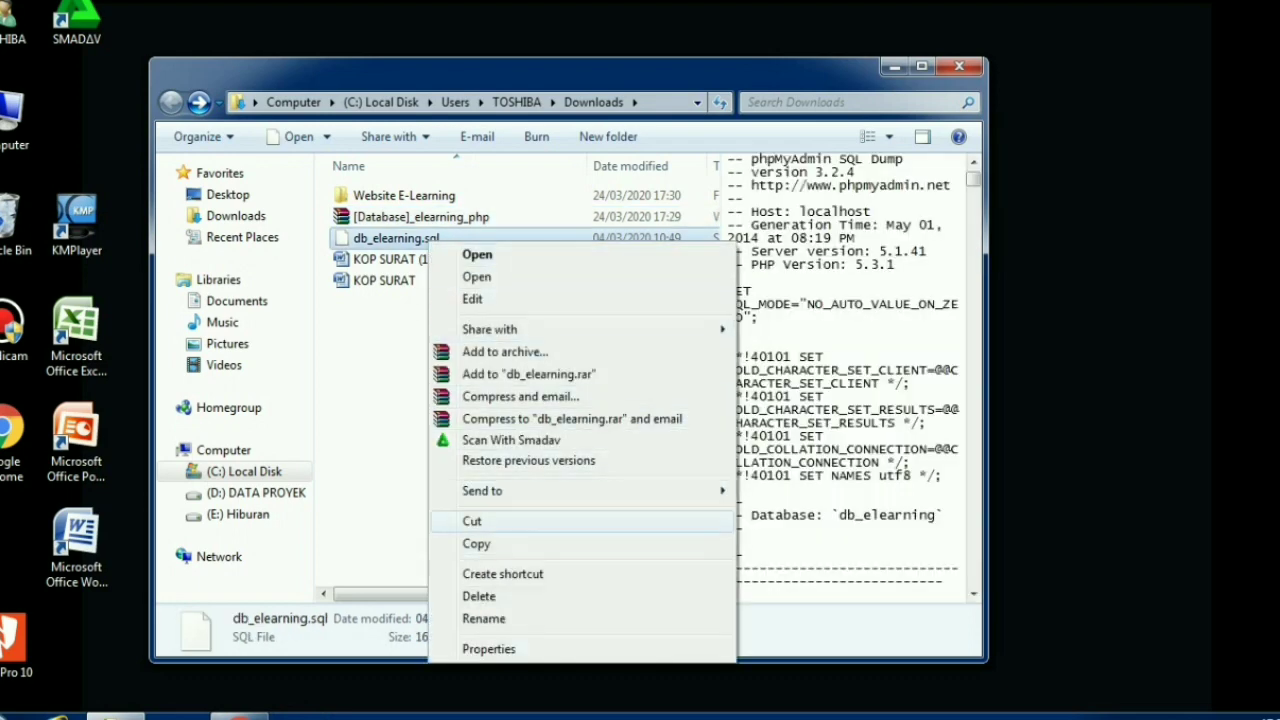
click(472, 521)
double_click(404, 195)
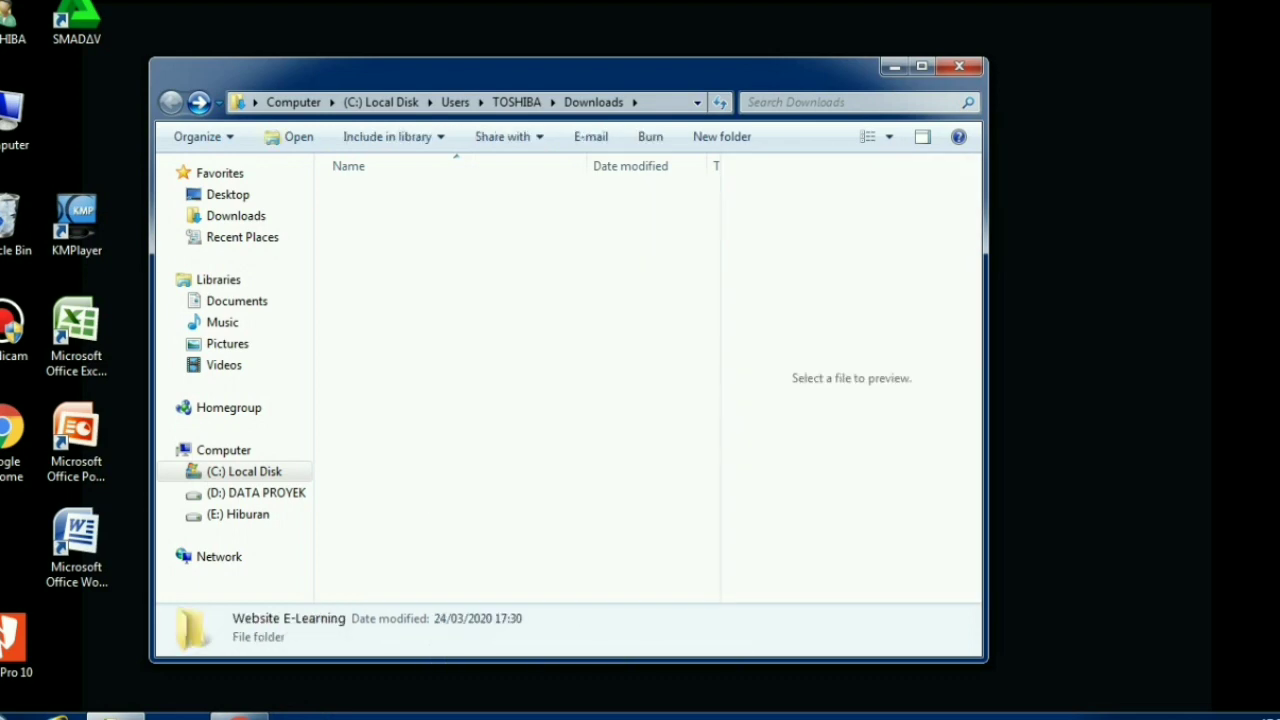
right_click(551, 214)
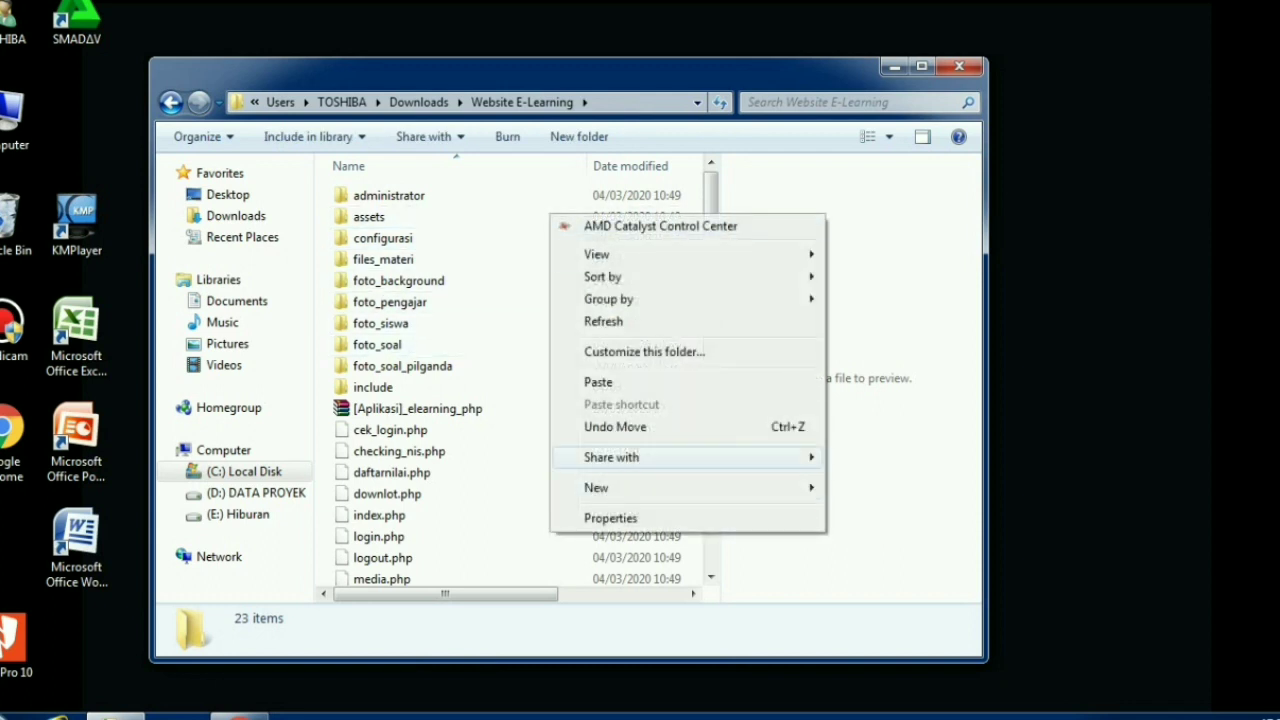
mouse_move(598, 487)
click(868, 210)
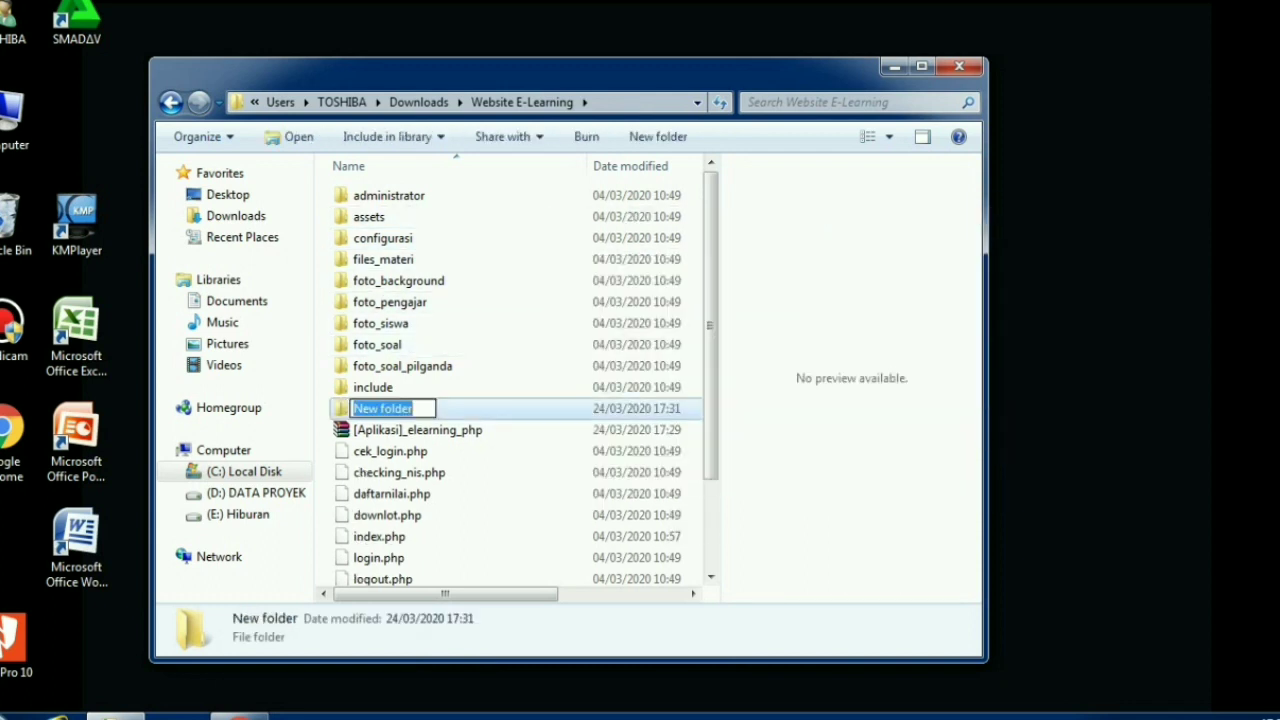
text(database)
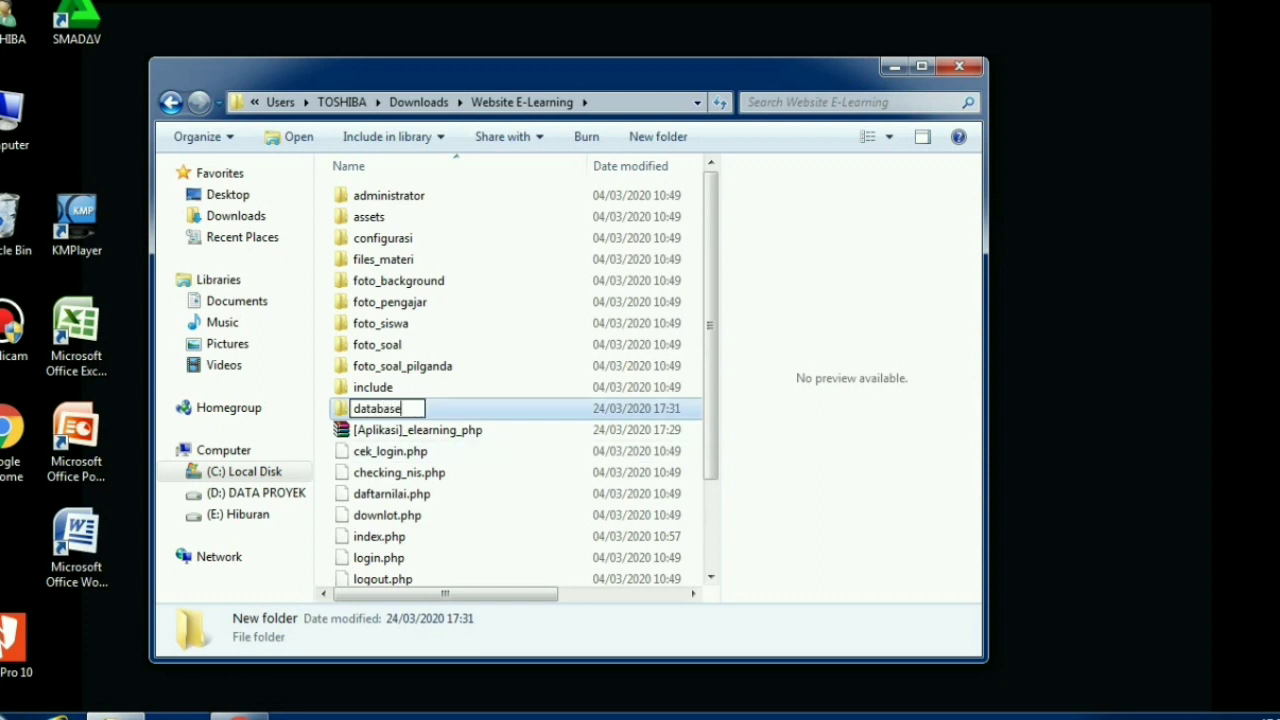
click(373, 387)
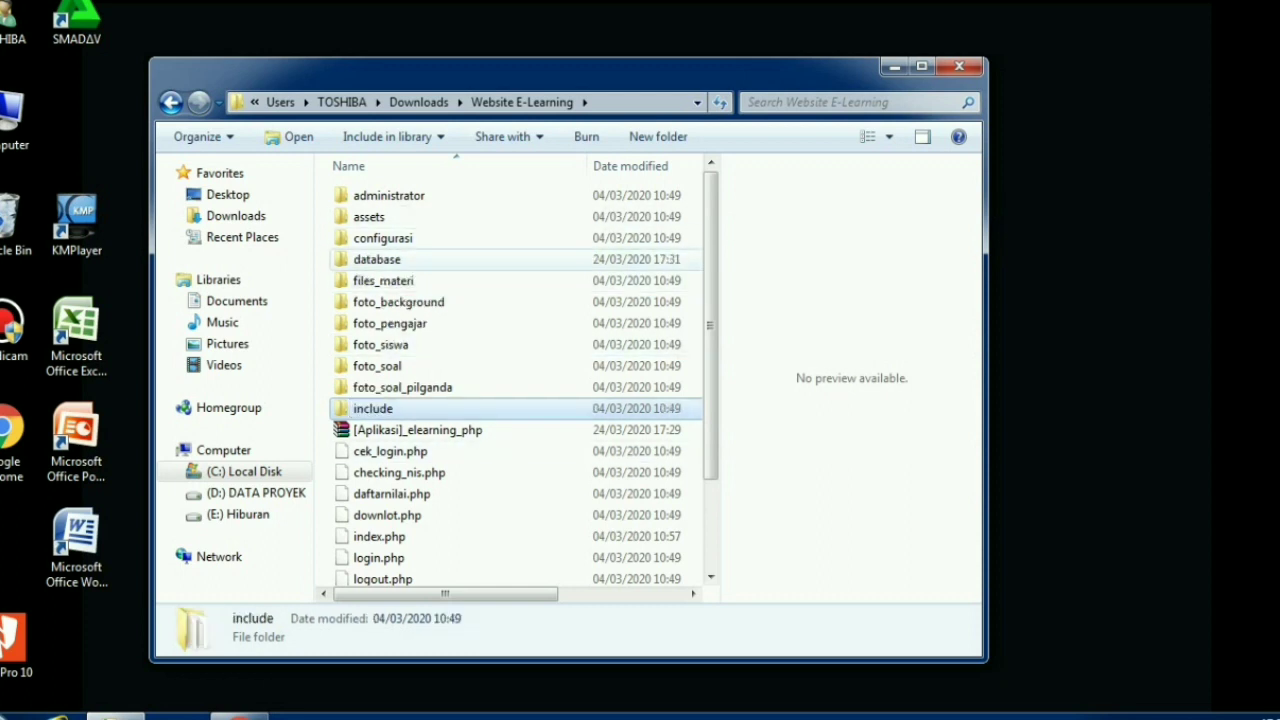
Step: Paste db_elearning.sql into the database folder and return to the Website E-Learning folder
click(377, 259)
double_click(377, 259)
right_click(413, 269)
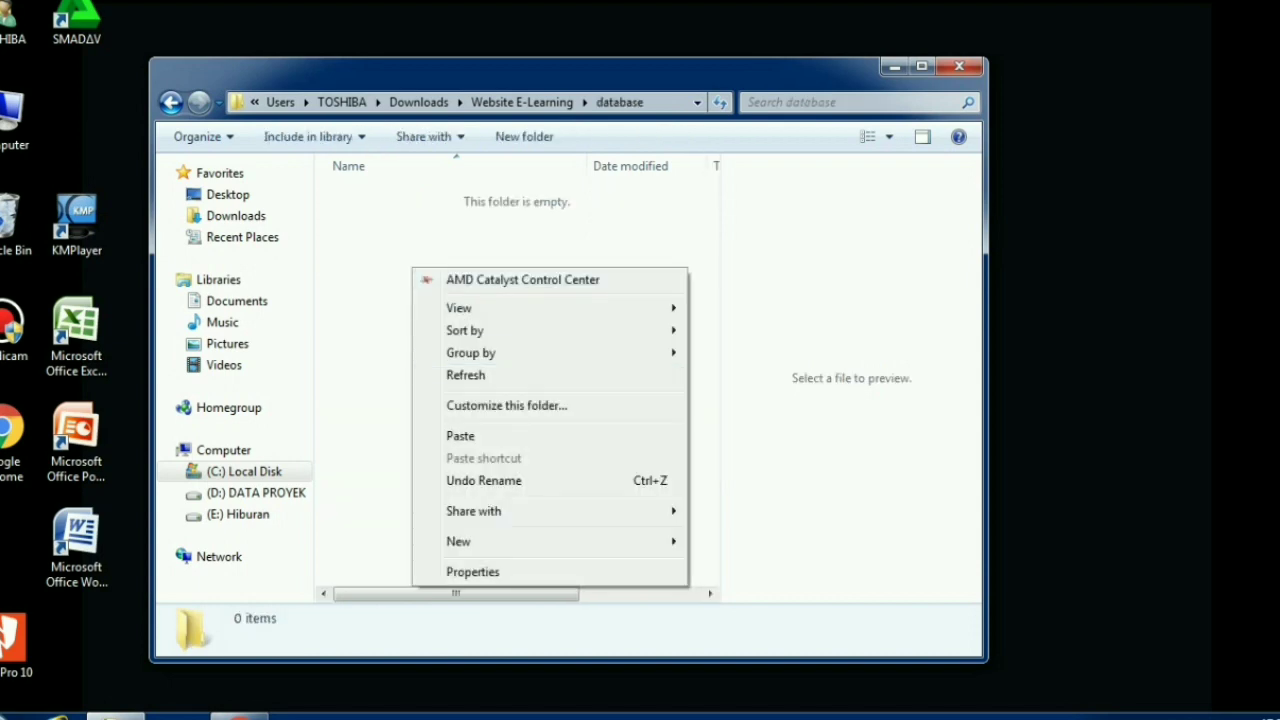
click(460, 436)
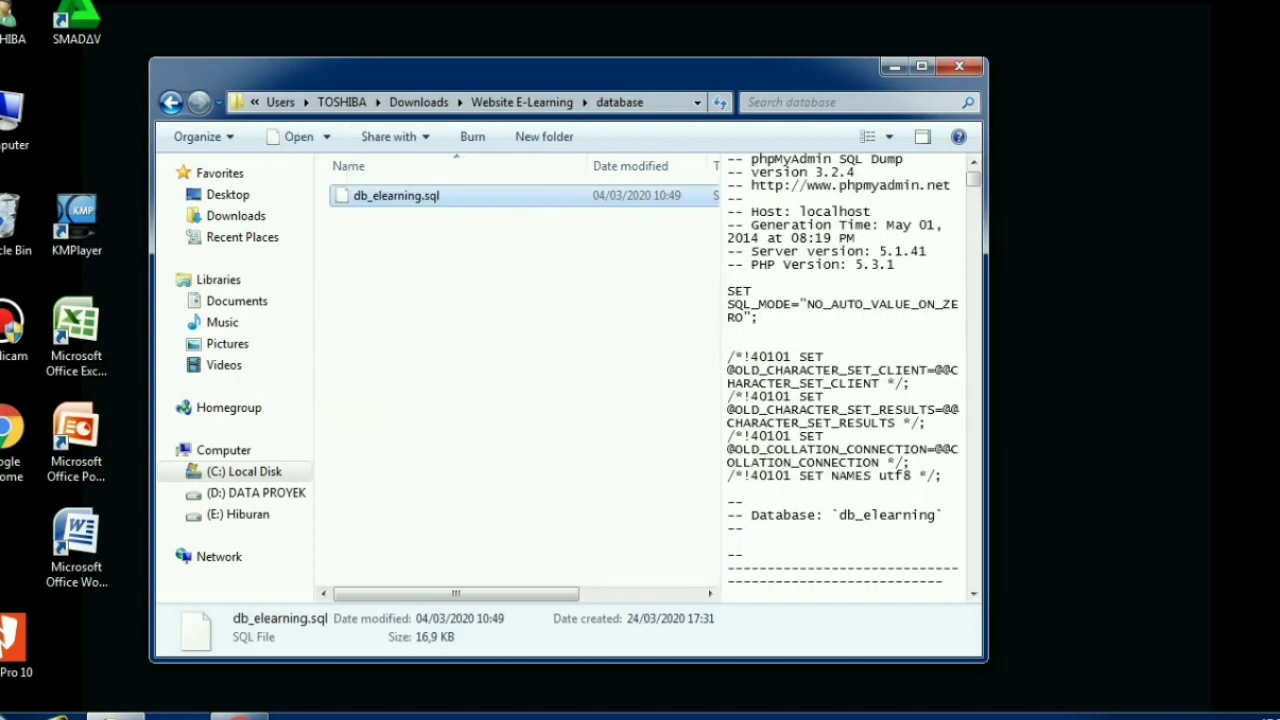
key(BackSpace)
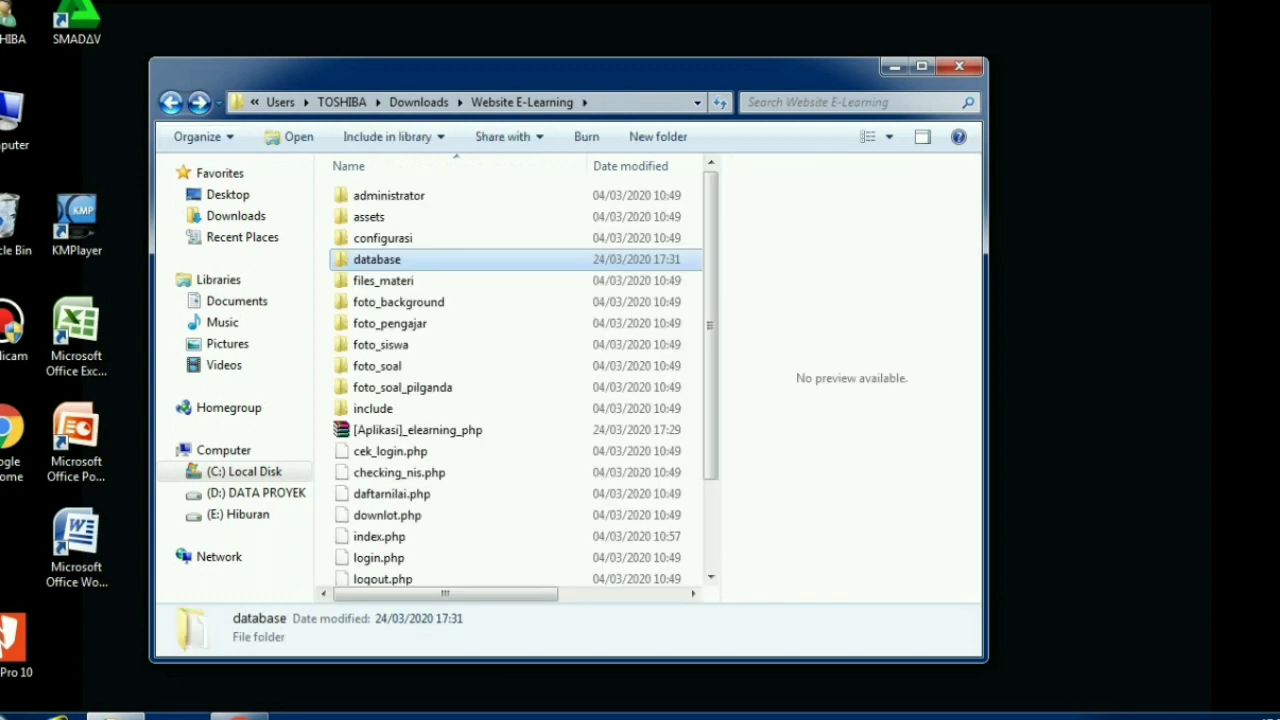
Step: Return to Downloads and copy the Website E-Learning folder
click(244, 471)
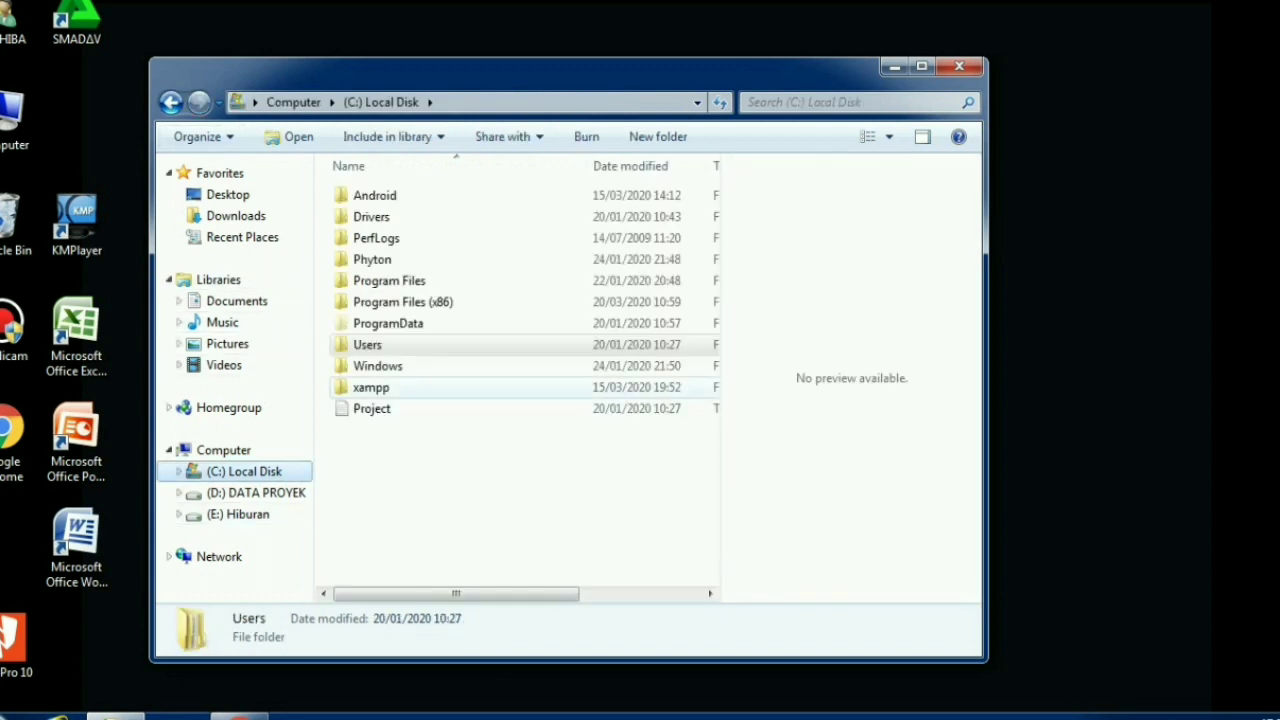
click(236, 215)
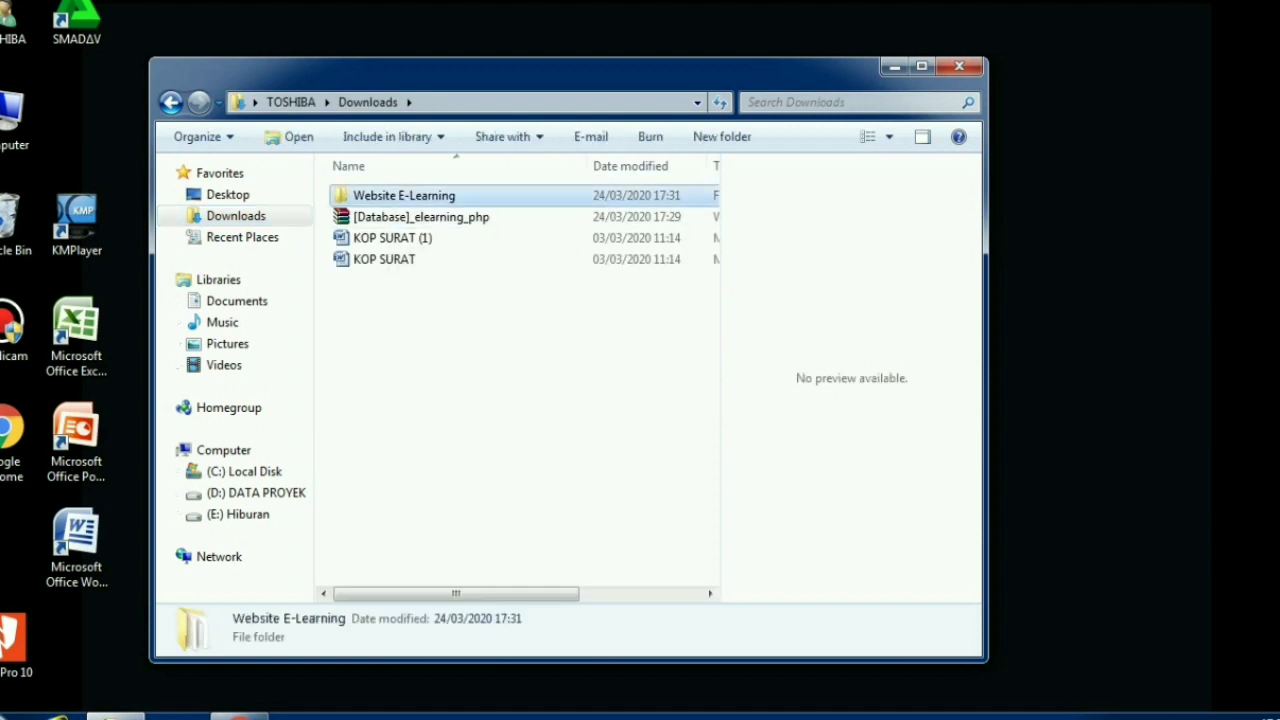
click(517, 378)
click(481, 195)
right_click(481, 195)
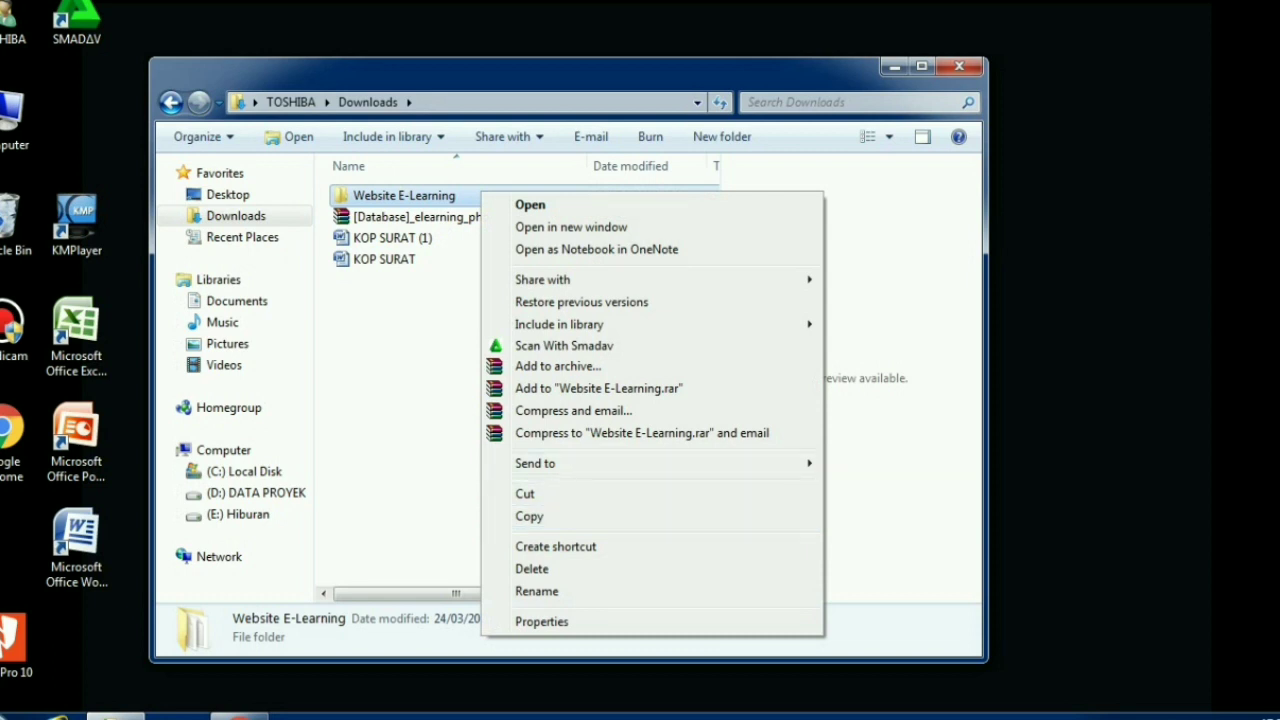
click(529, 516)
Step: Paste the Website E-Learning folder into C:\xampp\htdocs
click(244, 471)
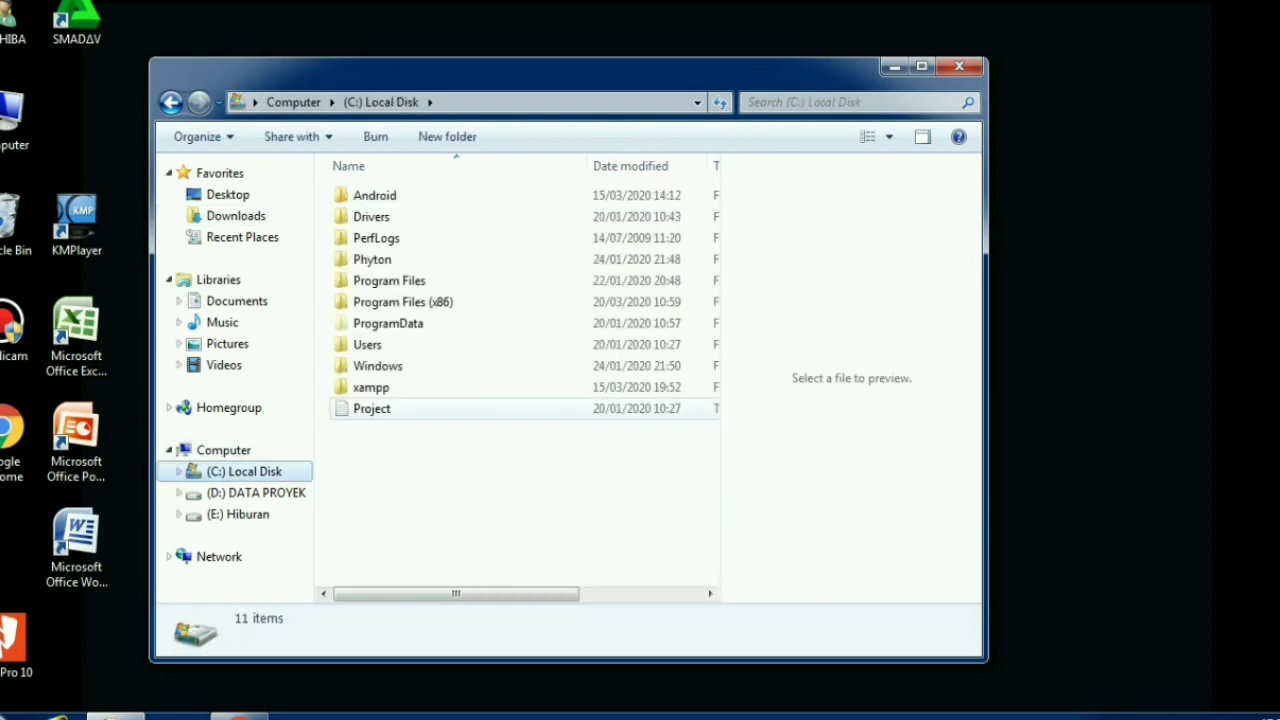
double_click(371, 387)
double_click(371, 301)
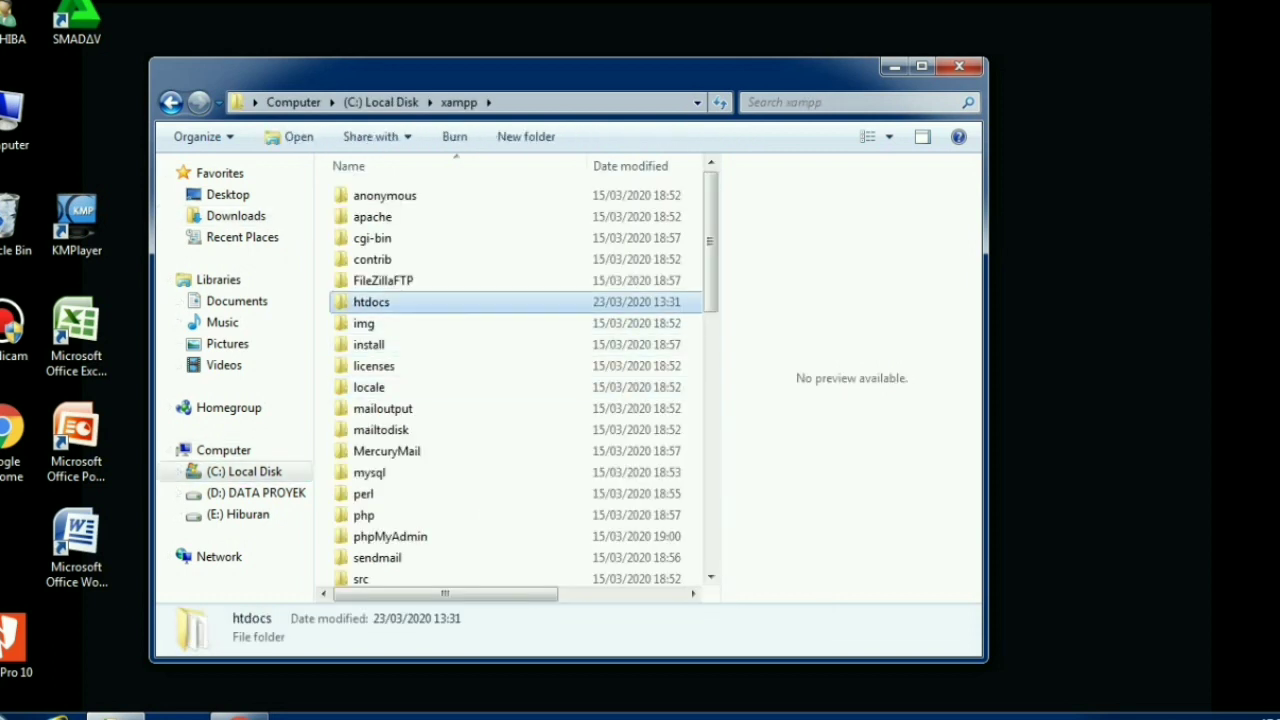
right_click(418, 482)
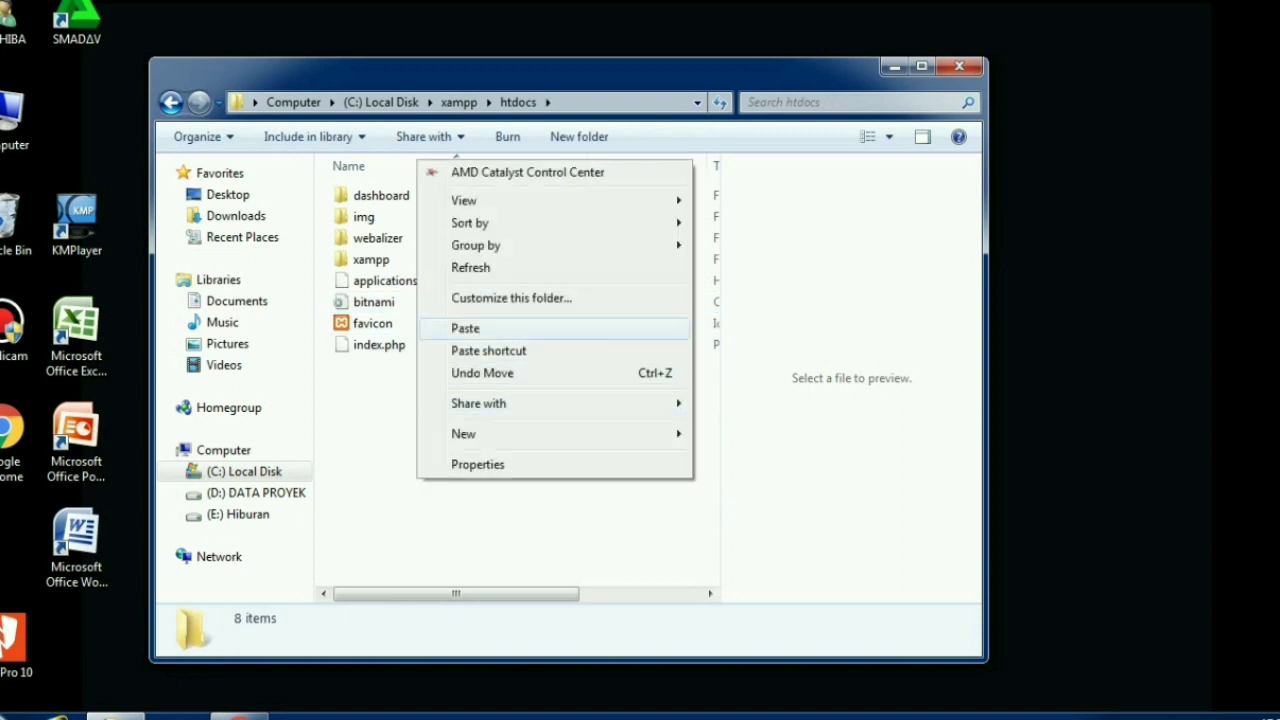
click(467, 329)
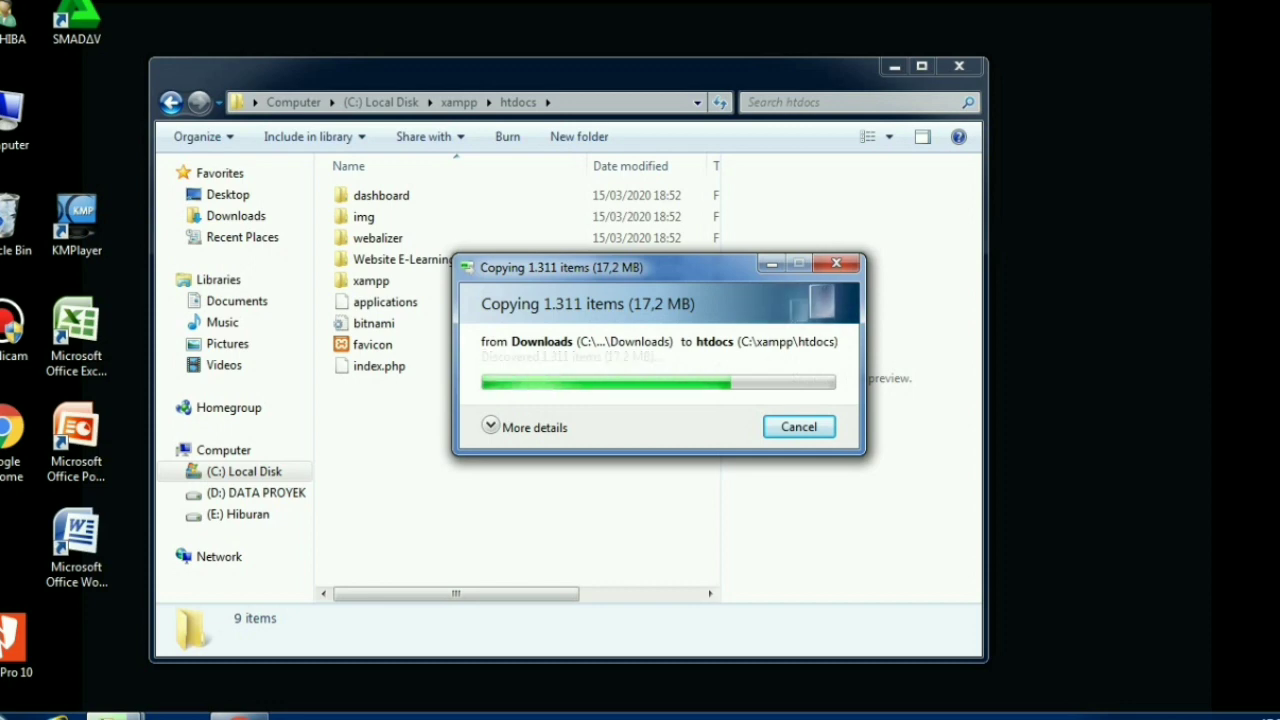
click(400, 259)
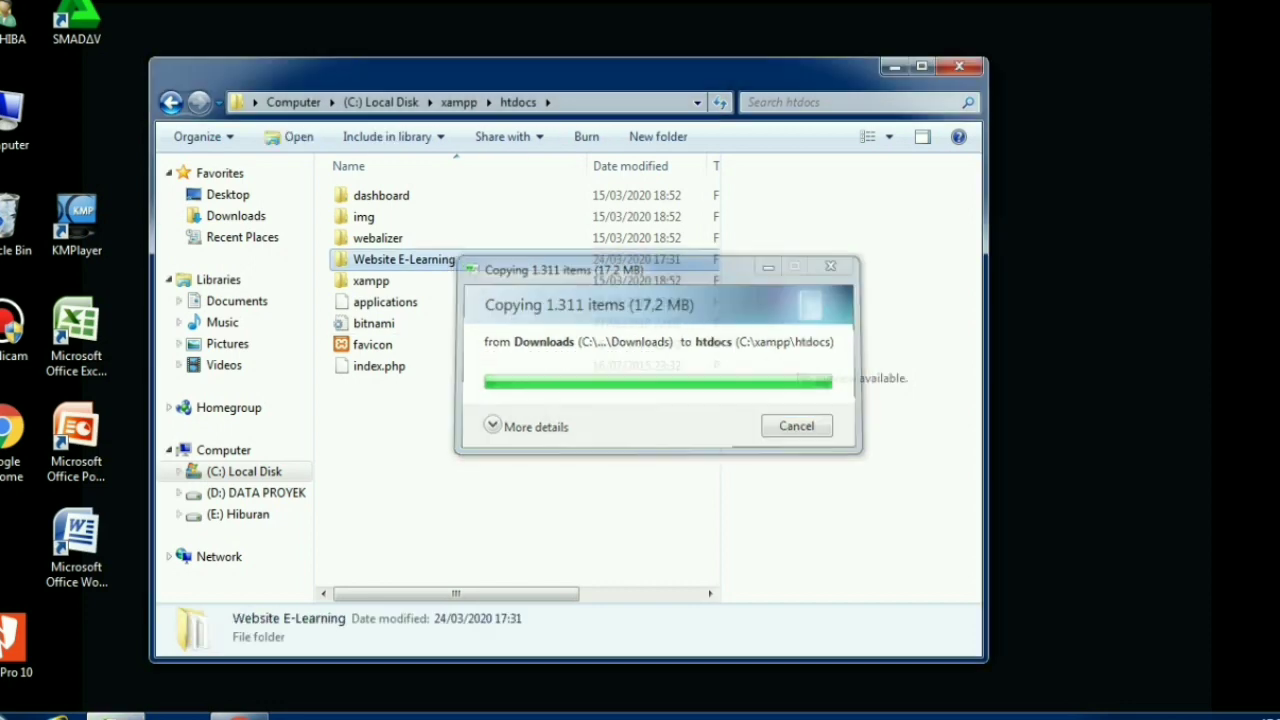
Step: Launch xampp-control from the xampp folder, start the Apache and MySQL modules, and minimize the control panel
click(170, 102)
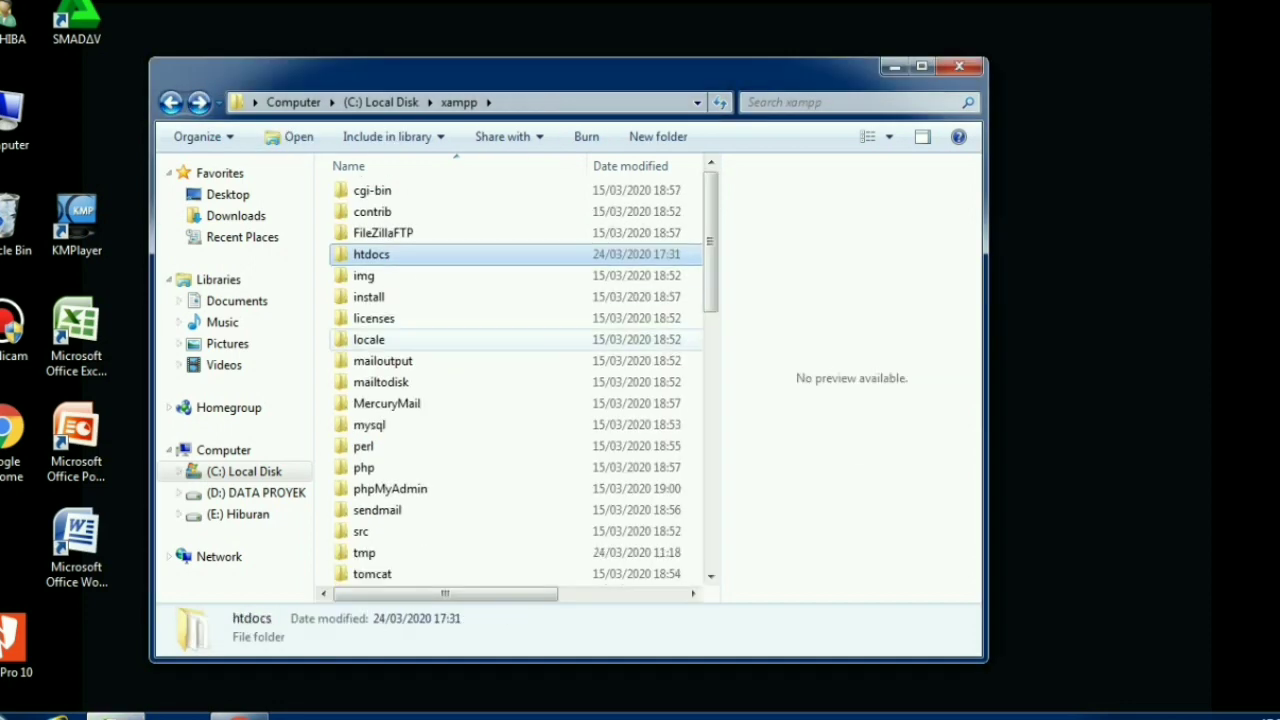
scroll(520, 380, down, 12)
click(392, 531)
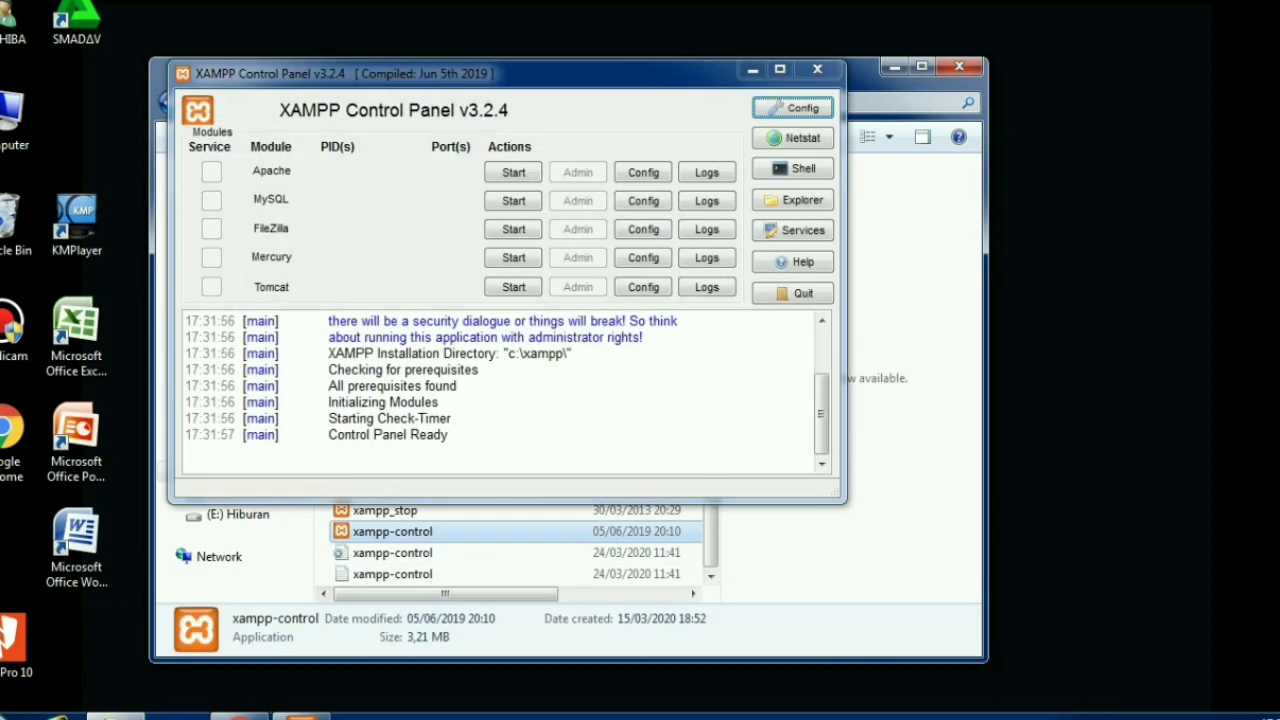
click(513, 172)
click(513, 200)
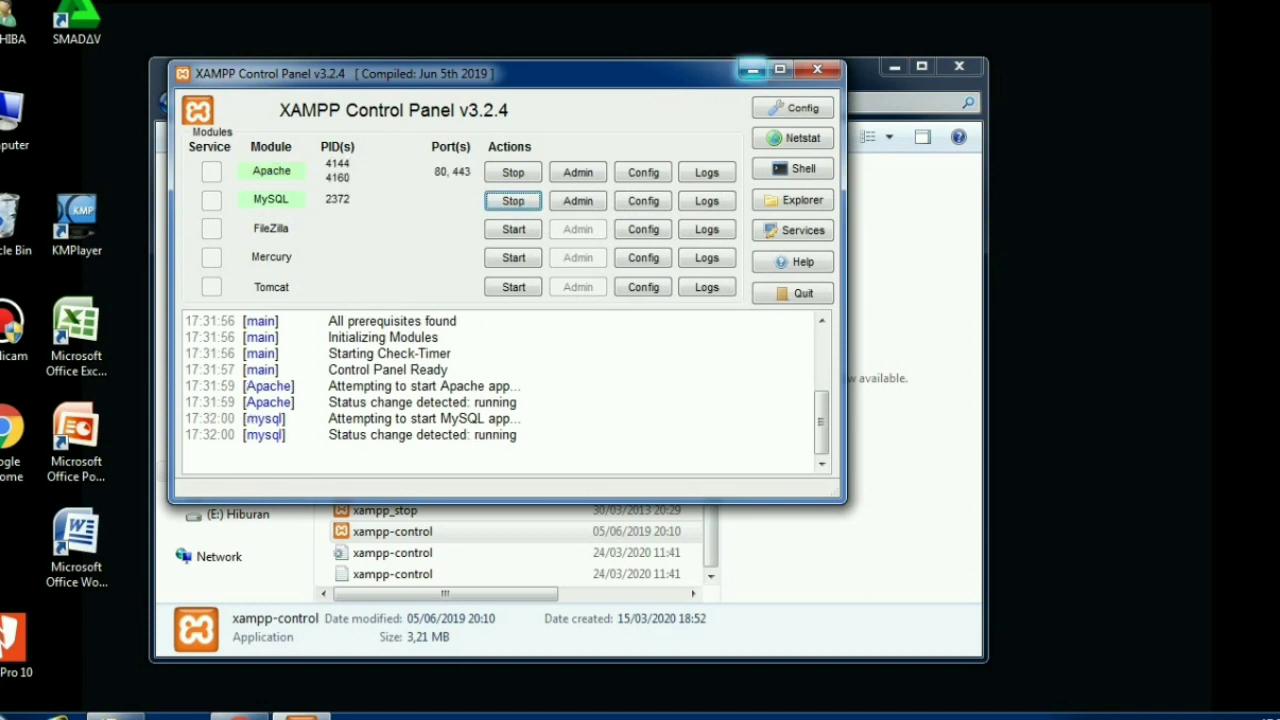
click(752, 69)
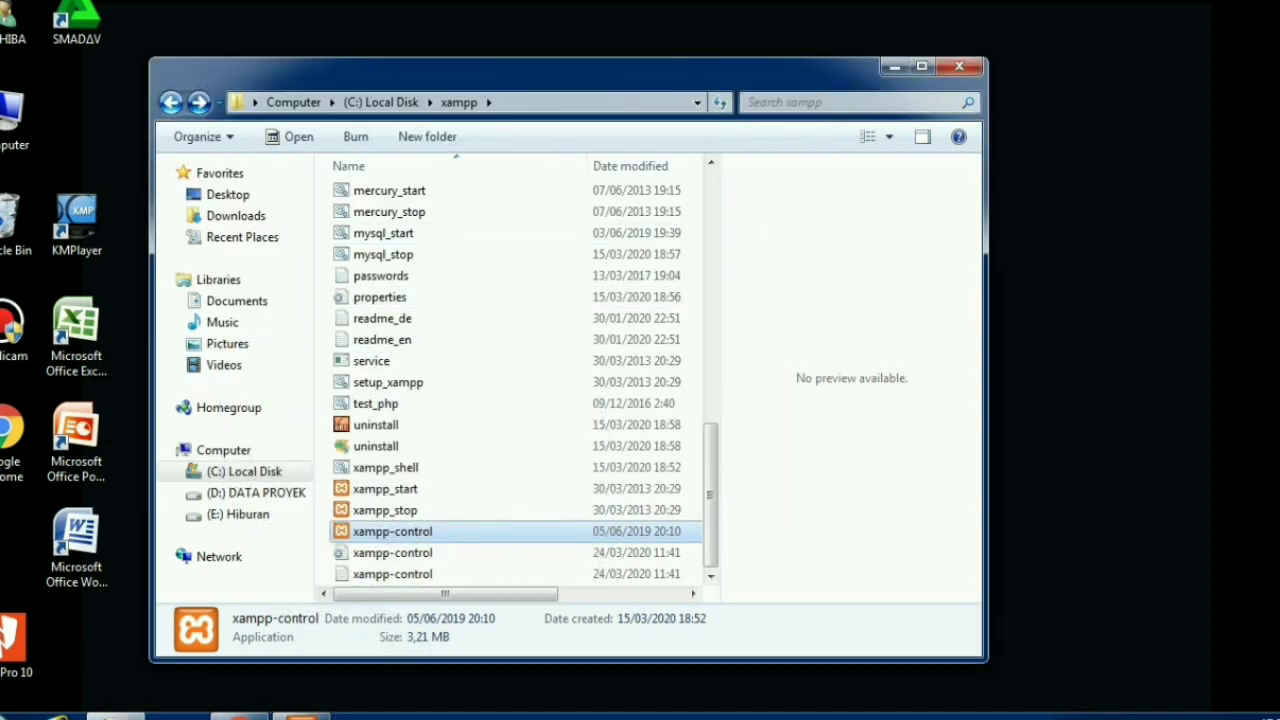
Step: Launch Sublime Text 3 and minimize the file explorer window covering it
key(BackSpace)
click(377, 365)
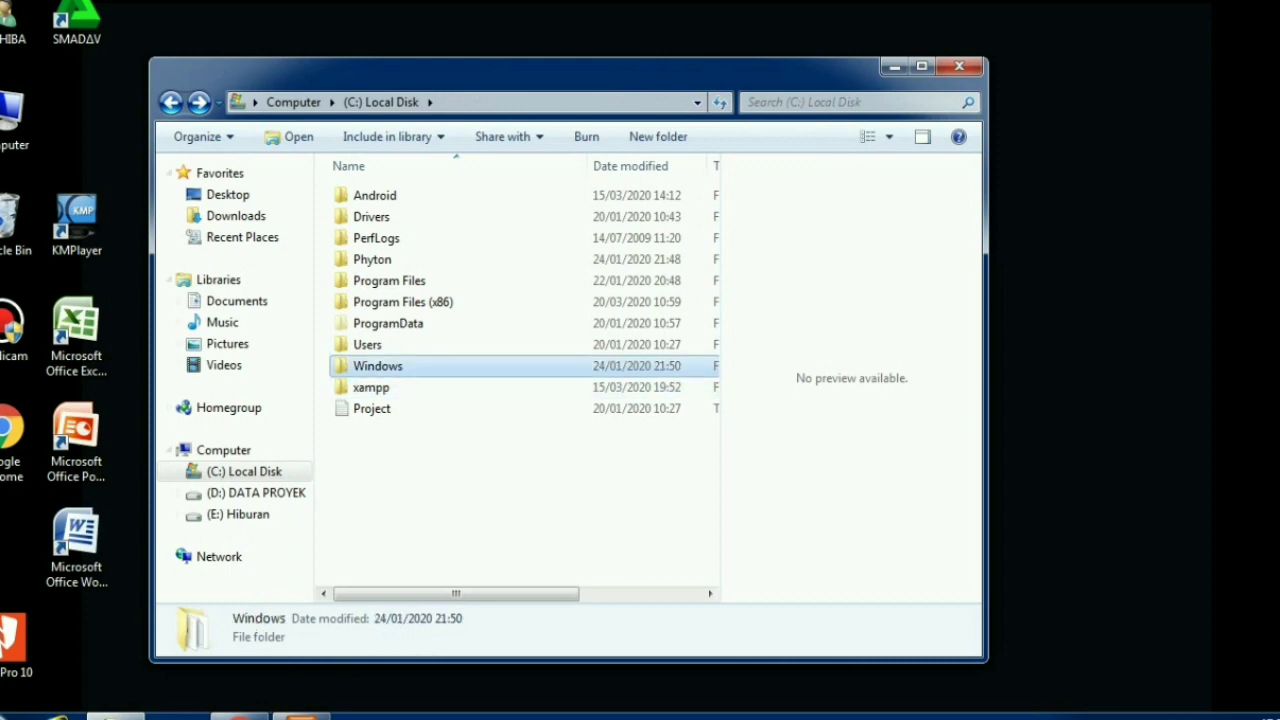
click(12, 714)
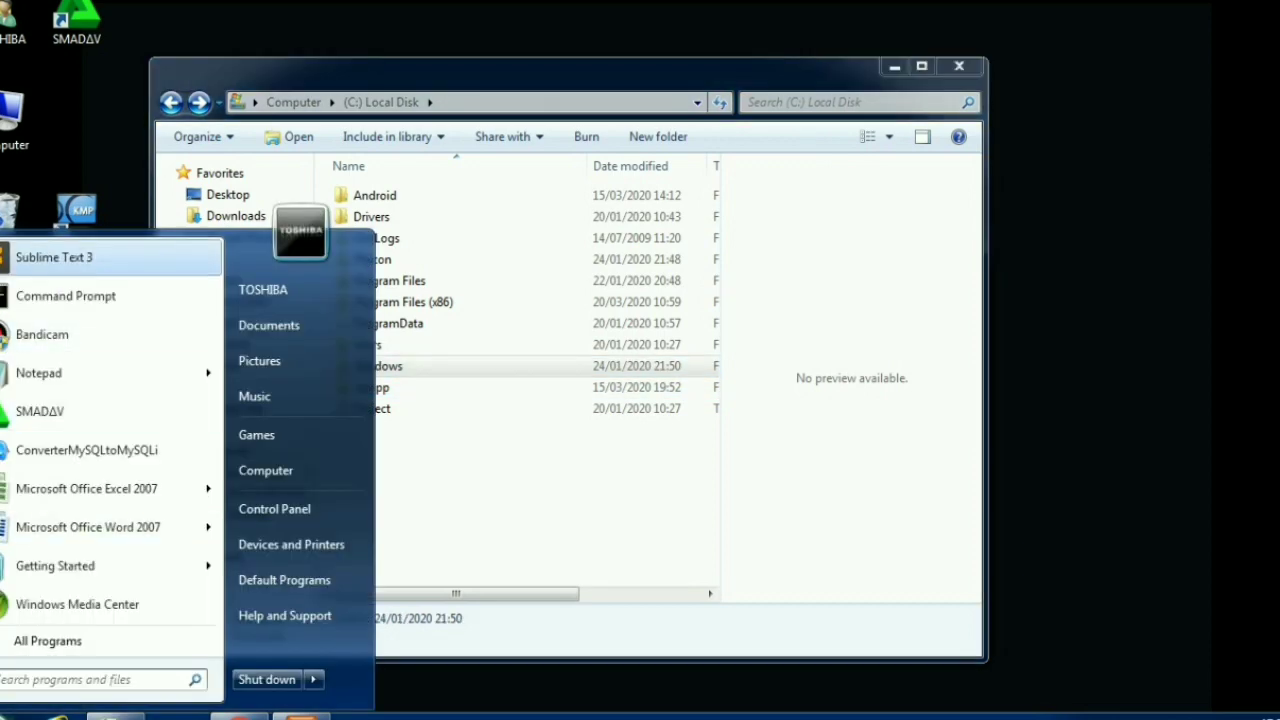
click(62, 257)
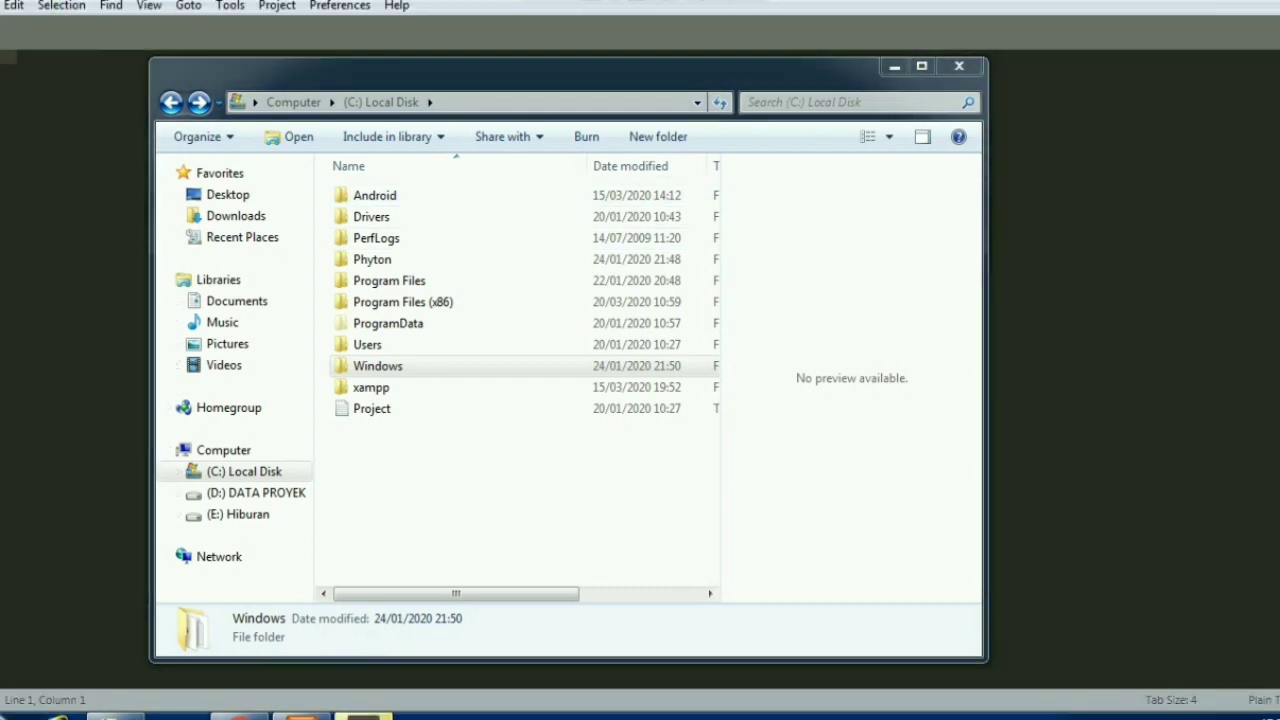
click(894, 66)
Step: Open koneksi.php from the configurasi folder of Website E-Learning in C:\xampp\htdocs
click(22, 5)
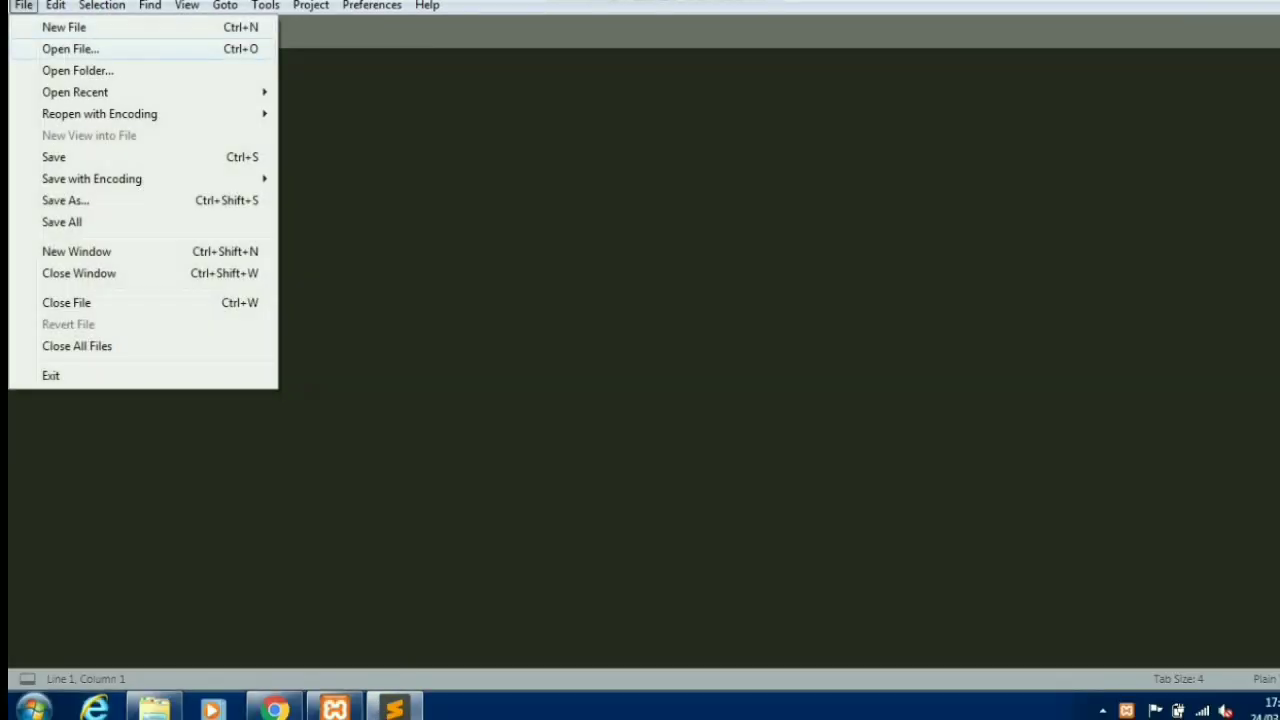
click(70, 48)
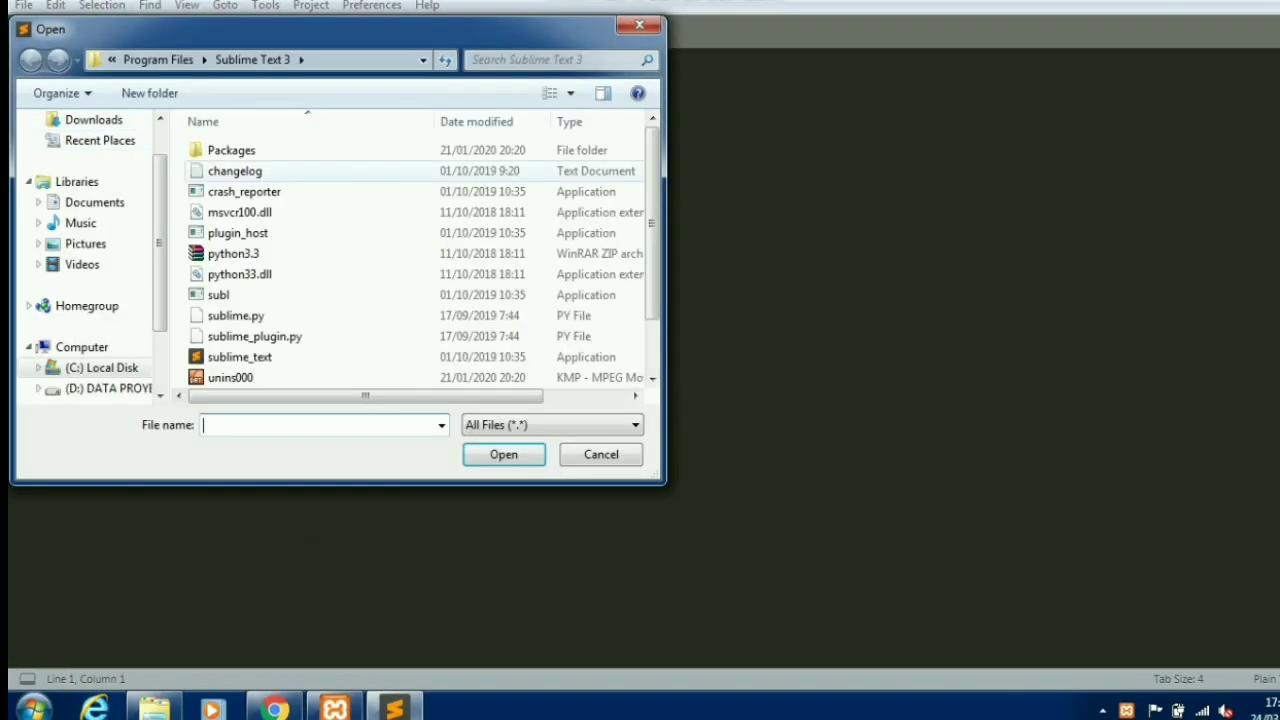
click(101, 367)
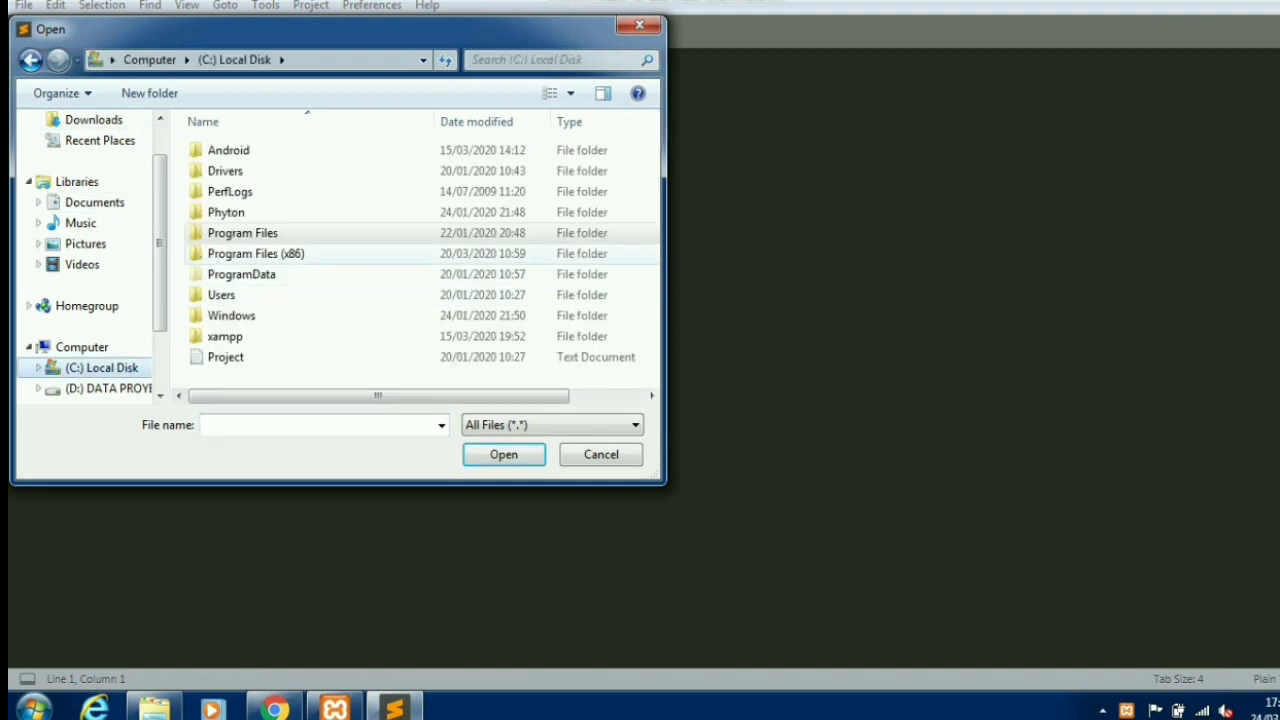
double_click(225, 336)
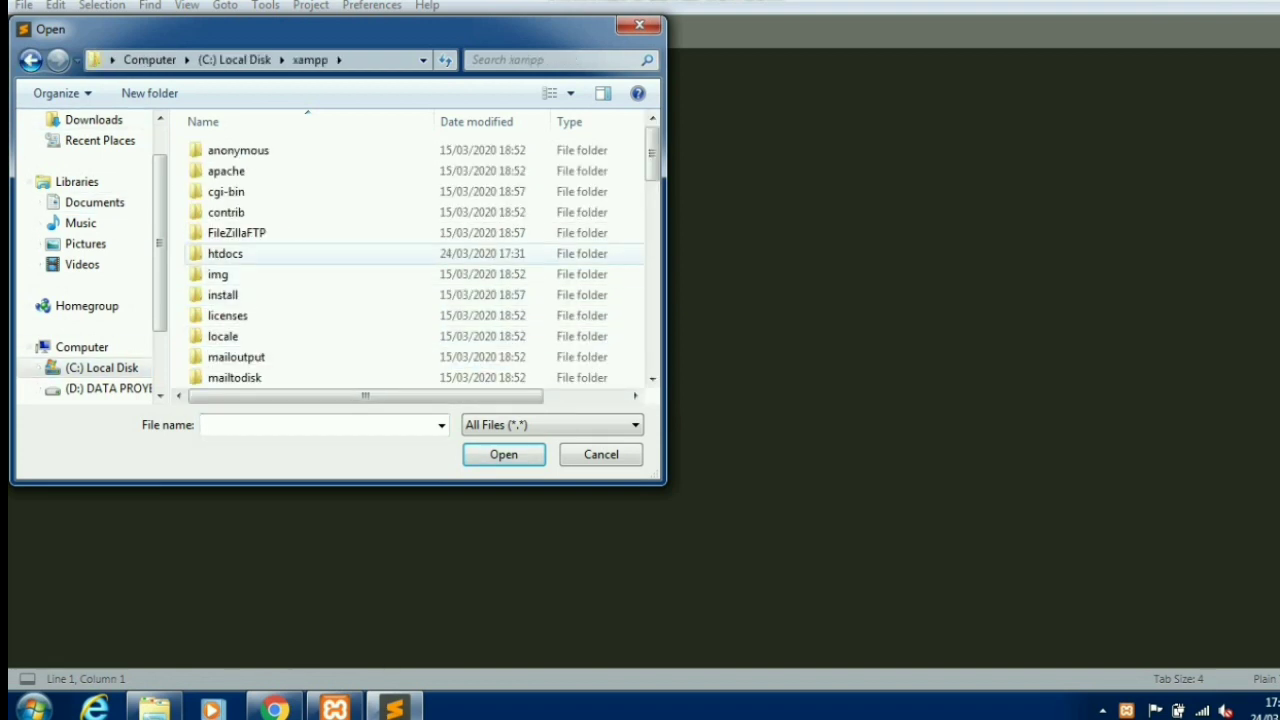
double_click(225, 253)
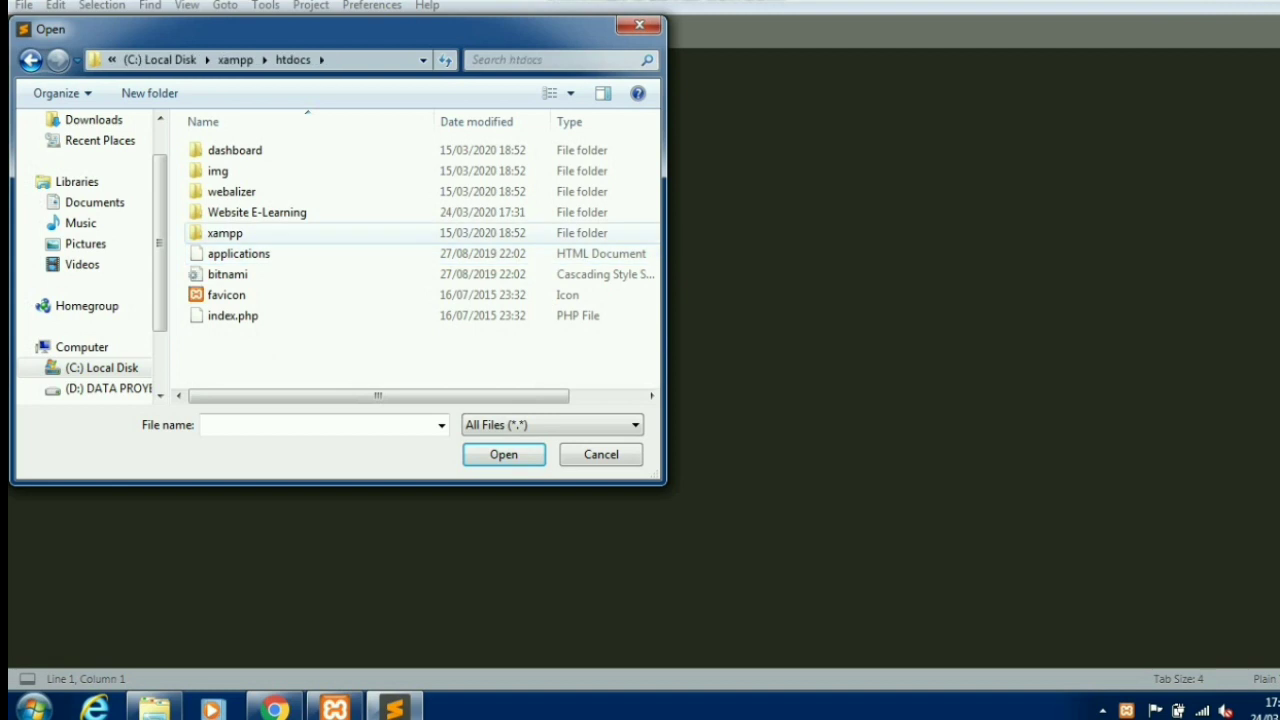
click(257, 212)
double_click(257, 212)
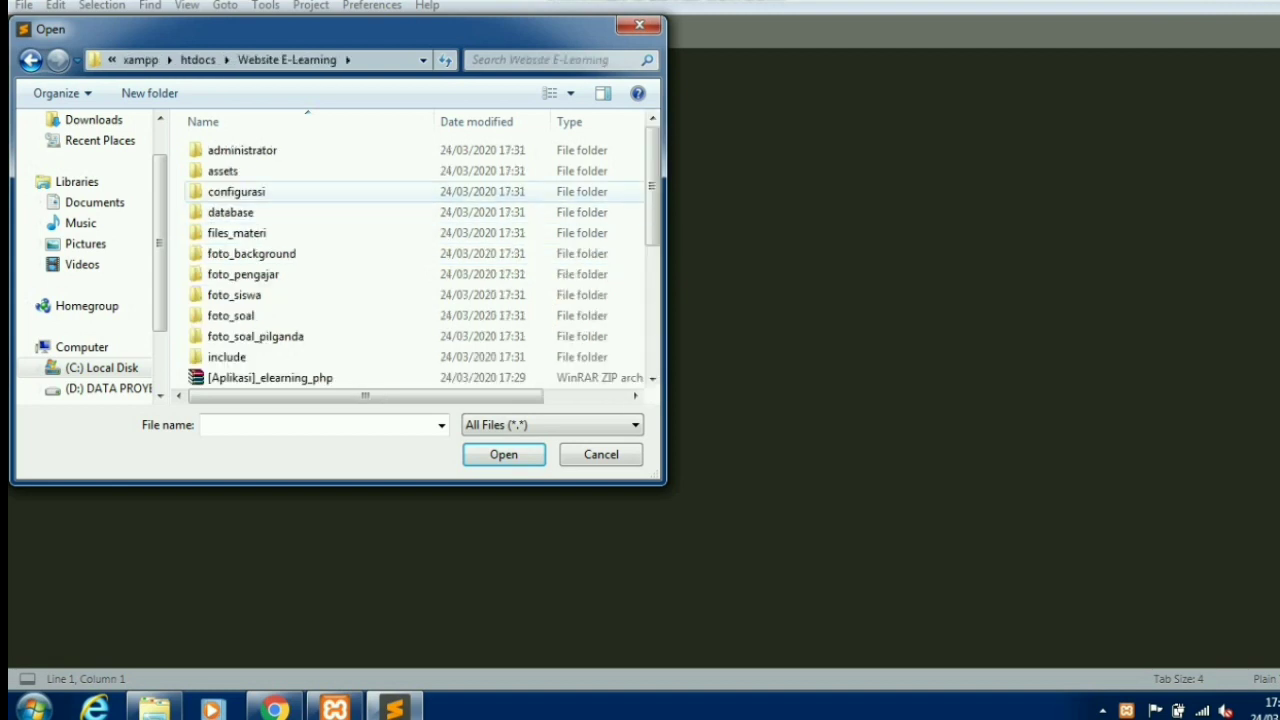
double_click(236, 191)
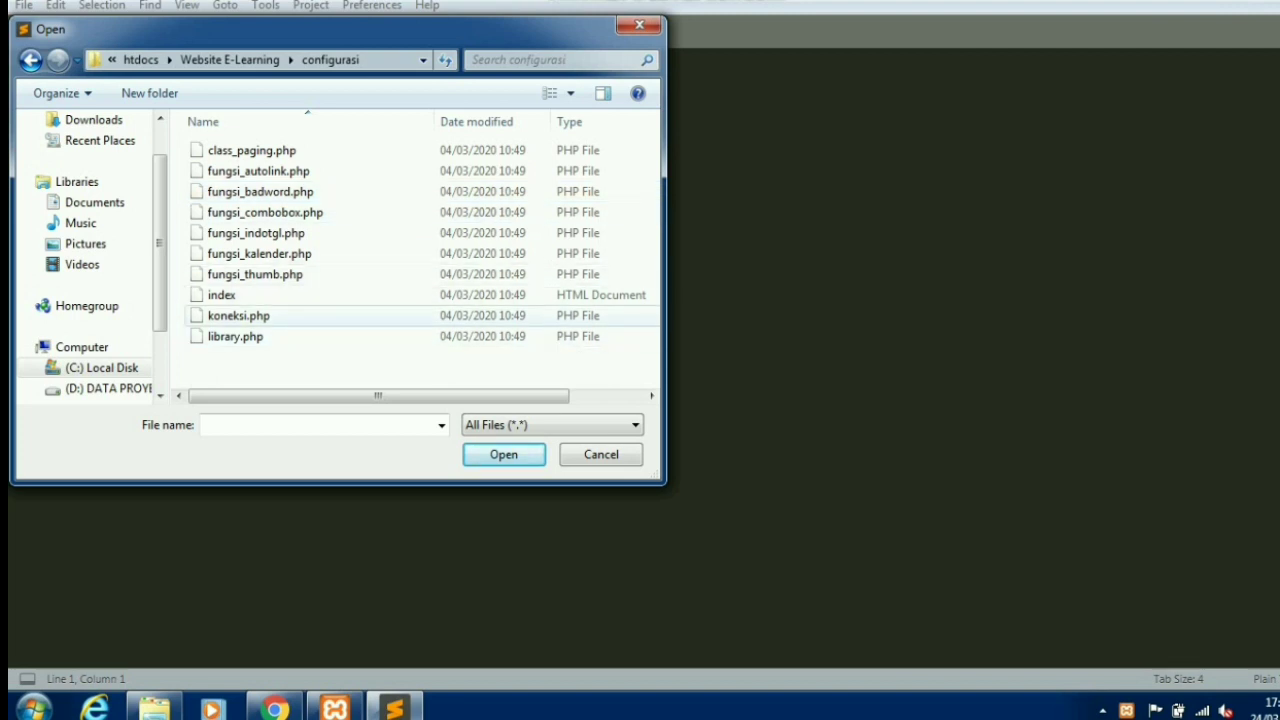
click(238, 315)
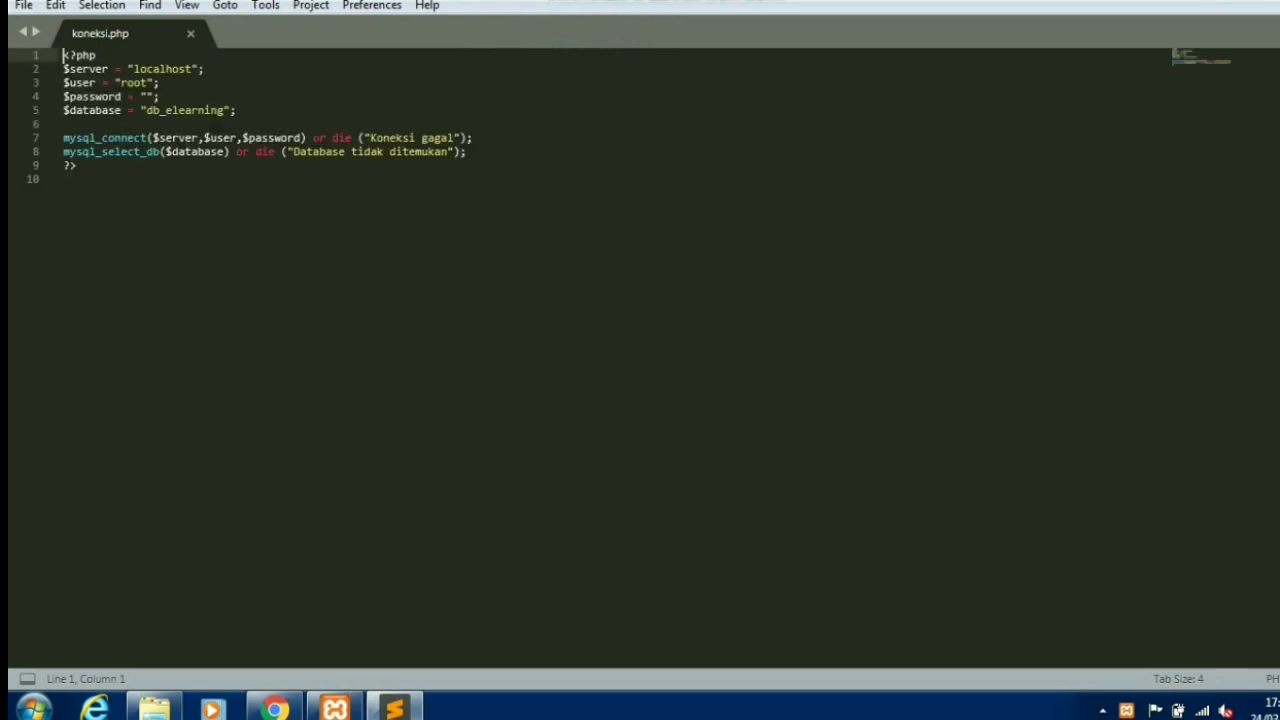
Step: Copy the database name db_elearning from the $database line of koneksi.php
click(224, 110)
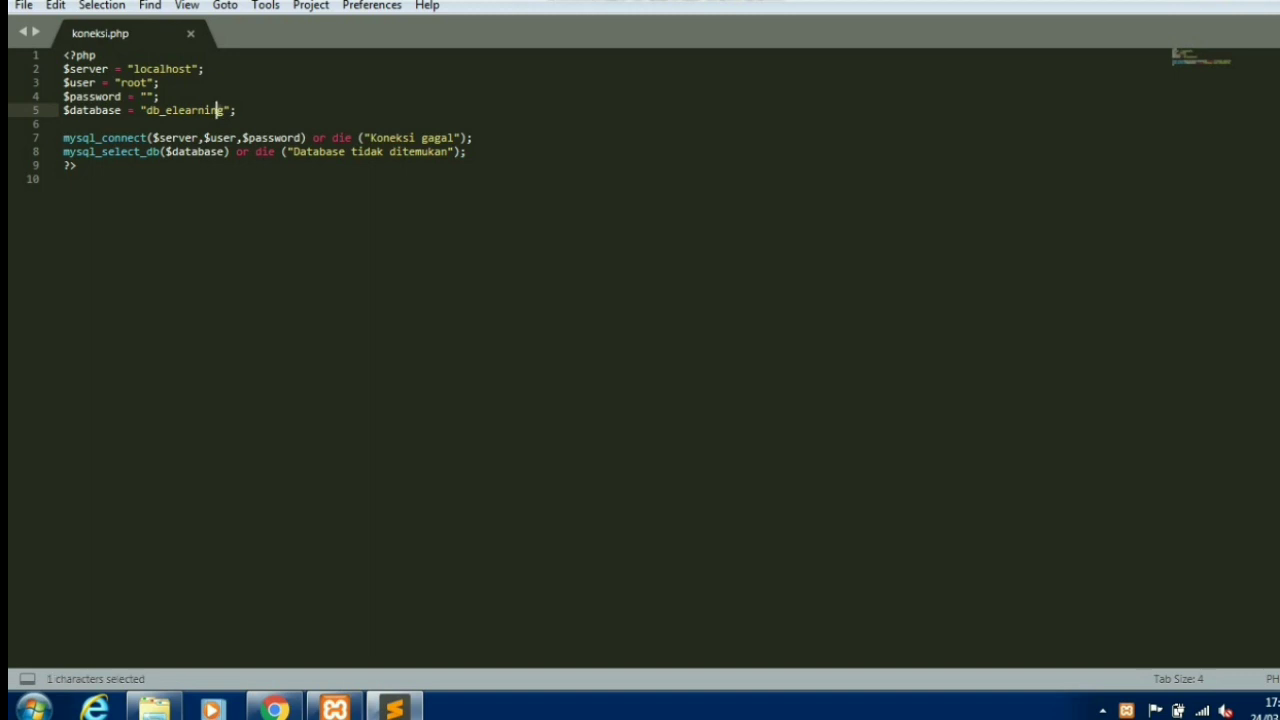
drag(224, 110, 145, 110)
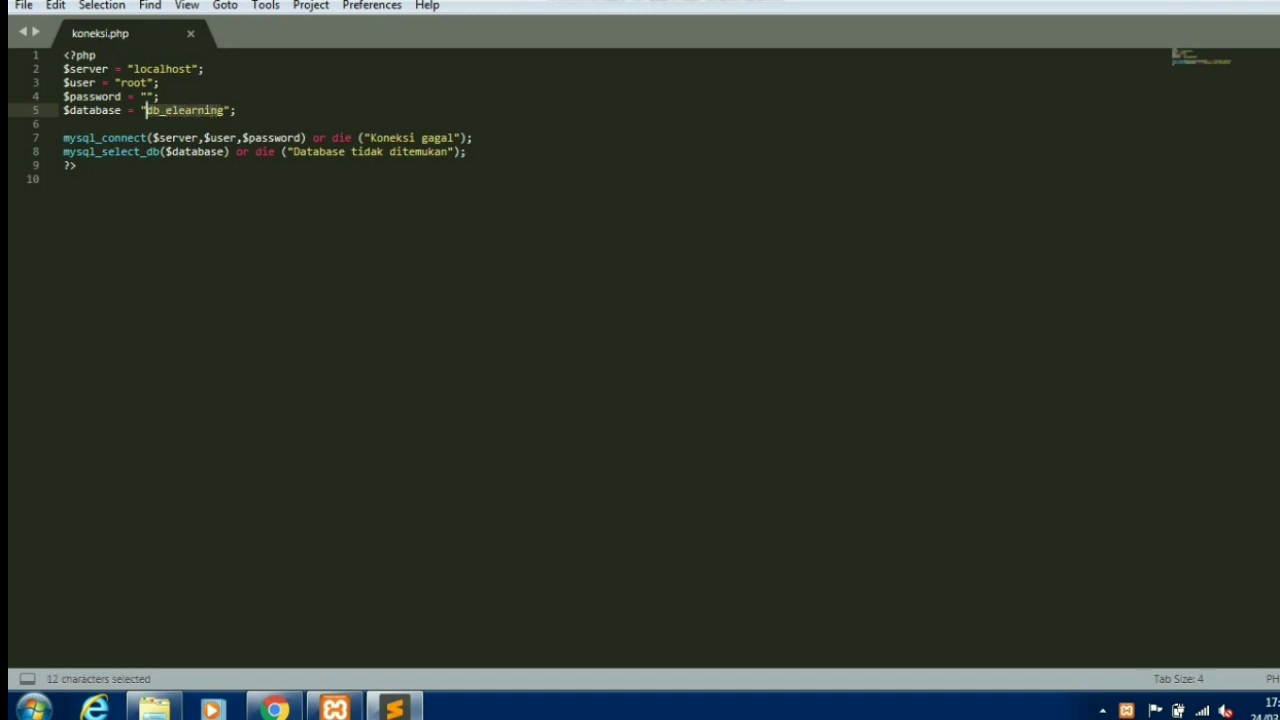
right_click(146, 110)
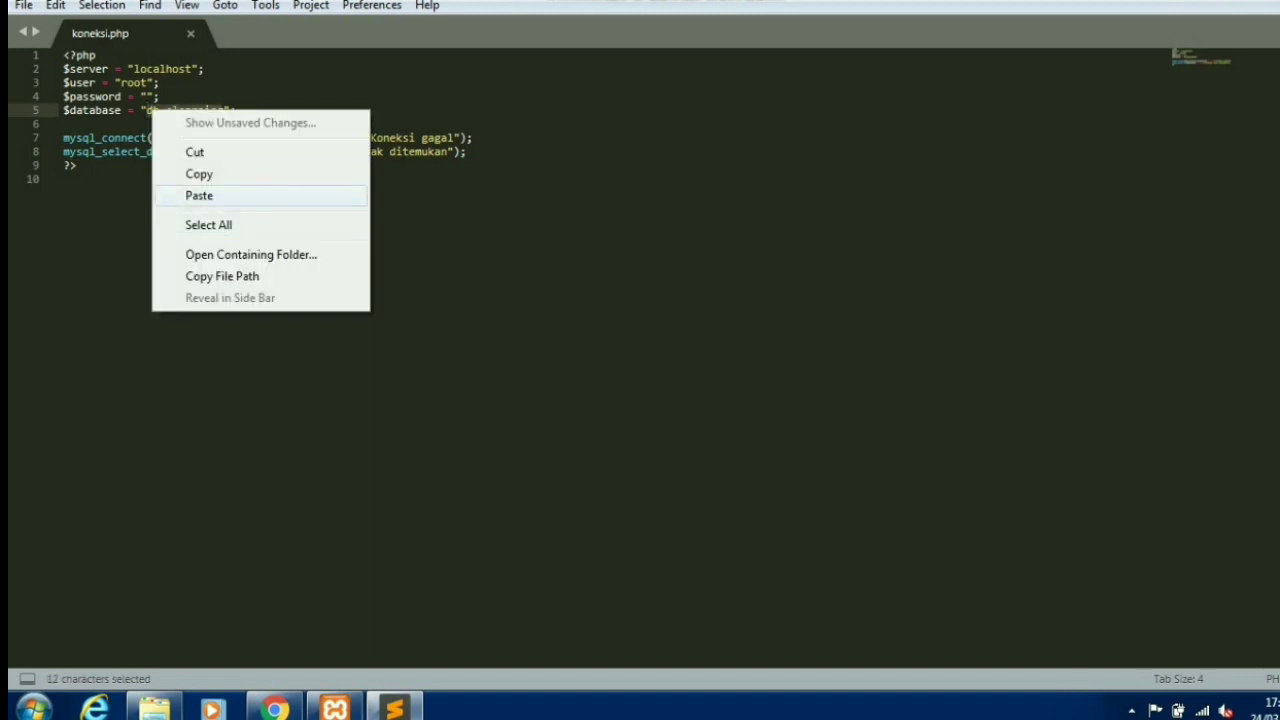
click(199, 174)
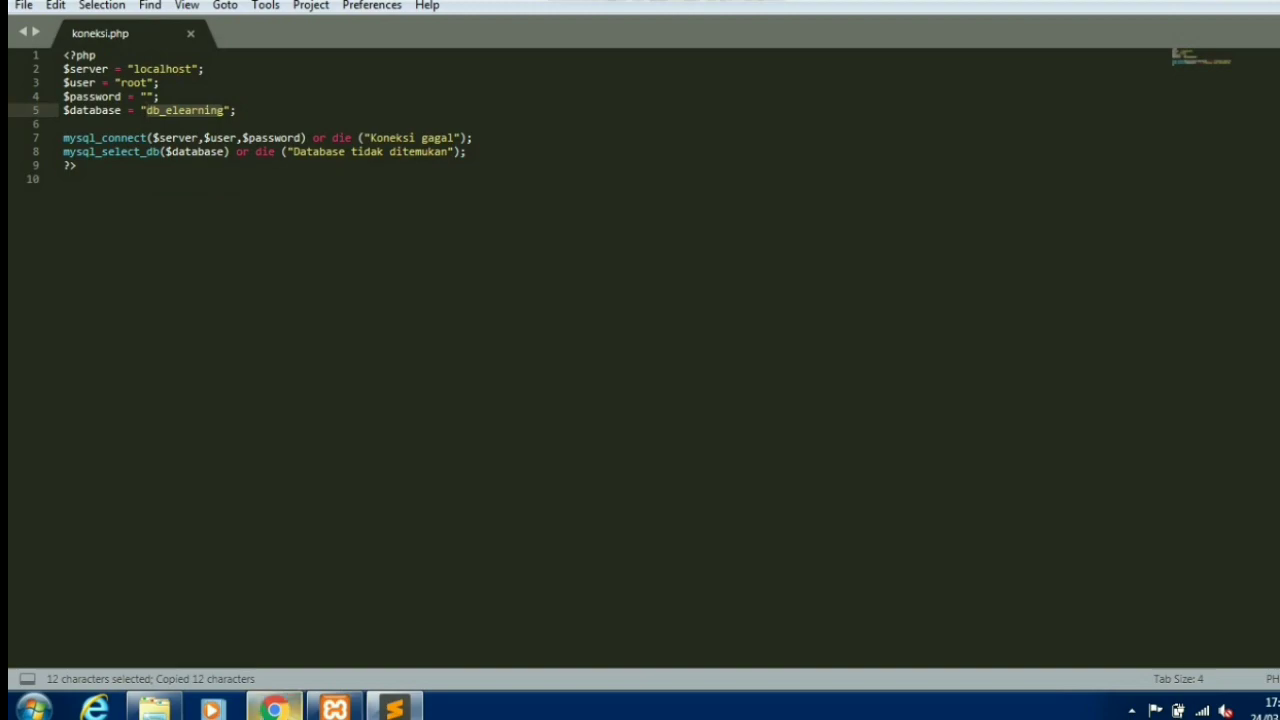
Step: Switch to Chrome and open phpMyAdmin on localhost in a new tab
click(275, 708)
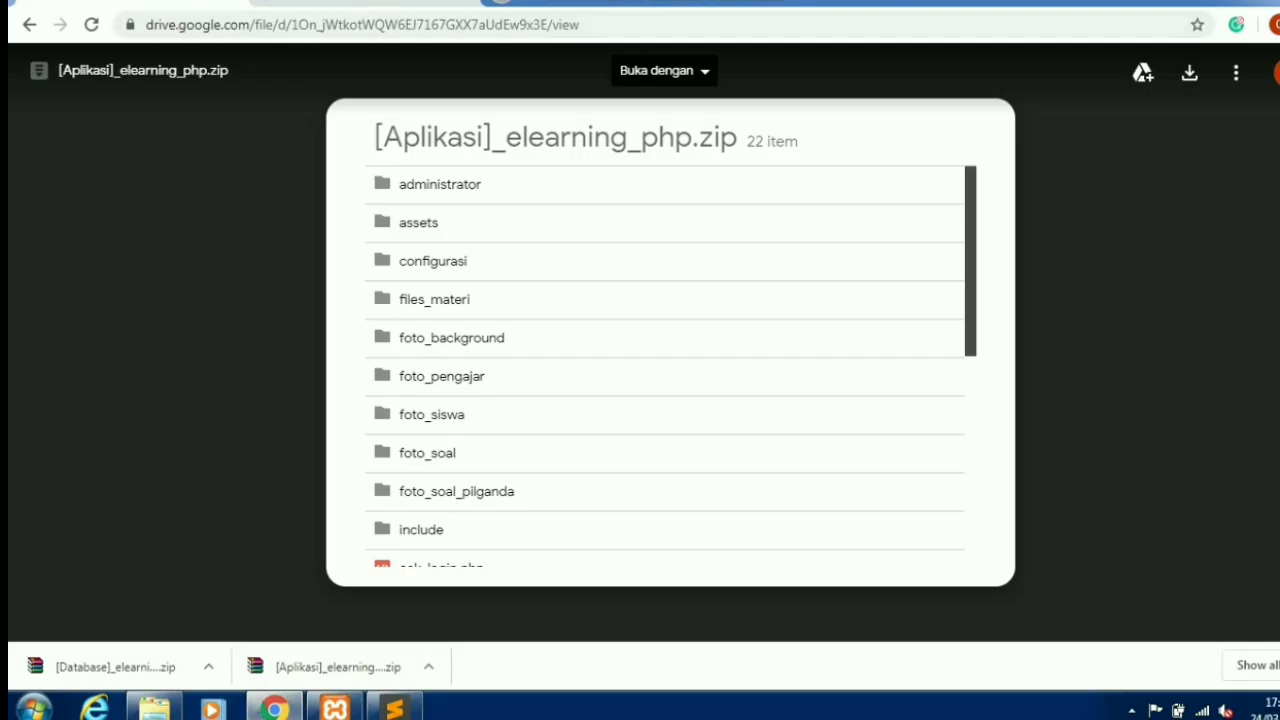
key(ctrl+t)
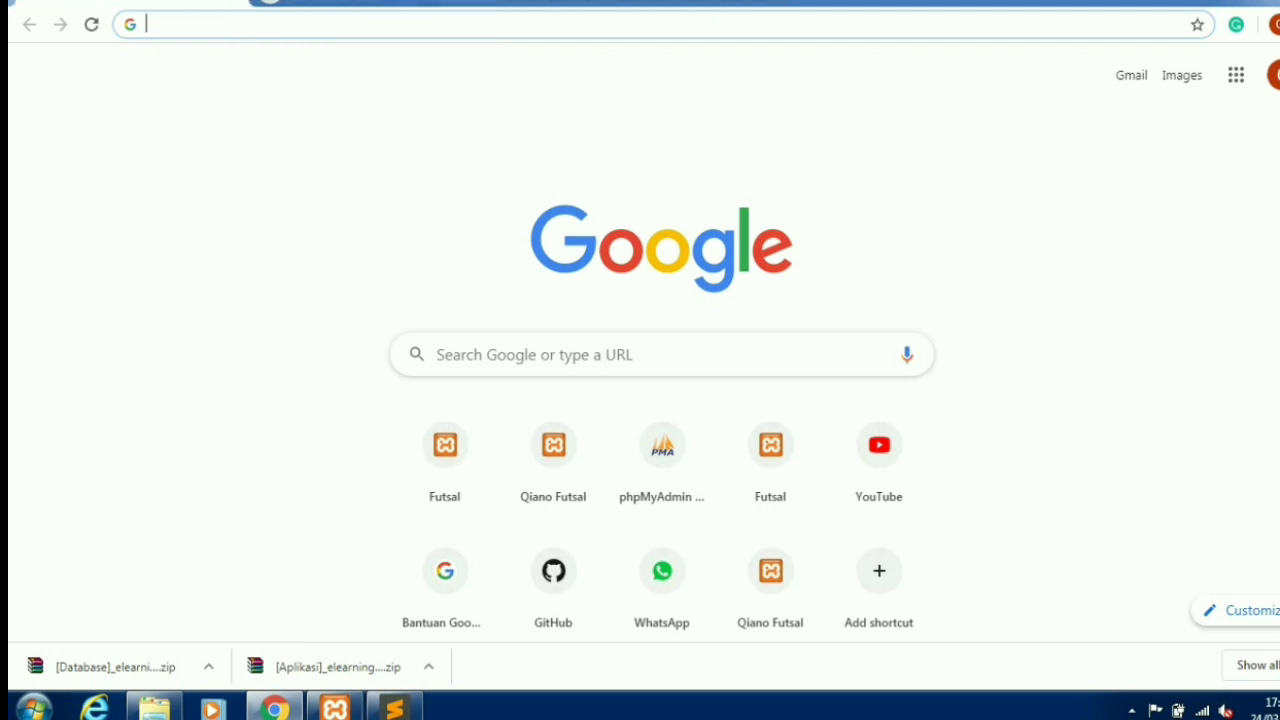
text(lo)
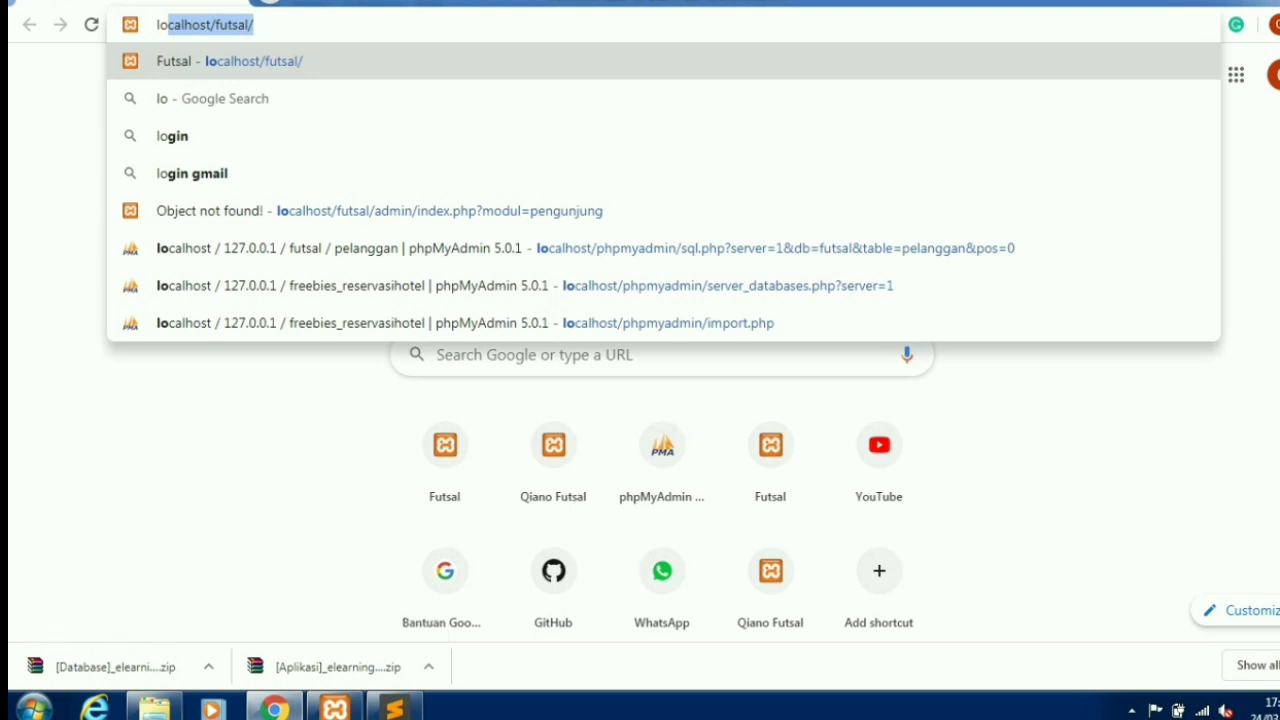
text(calhost)
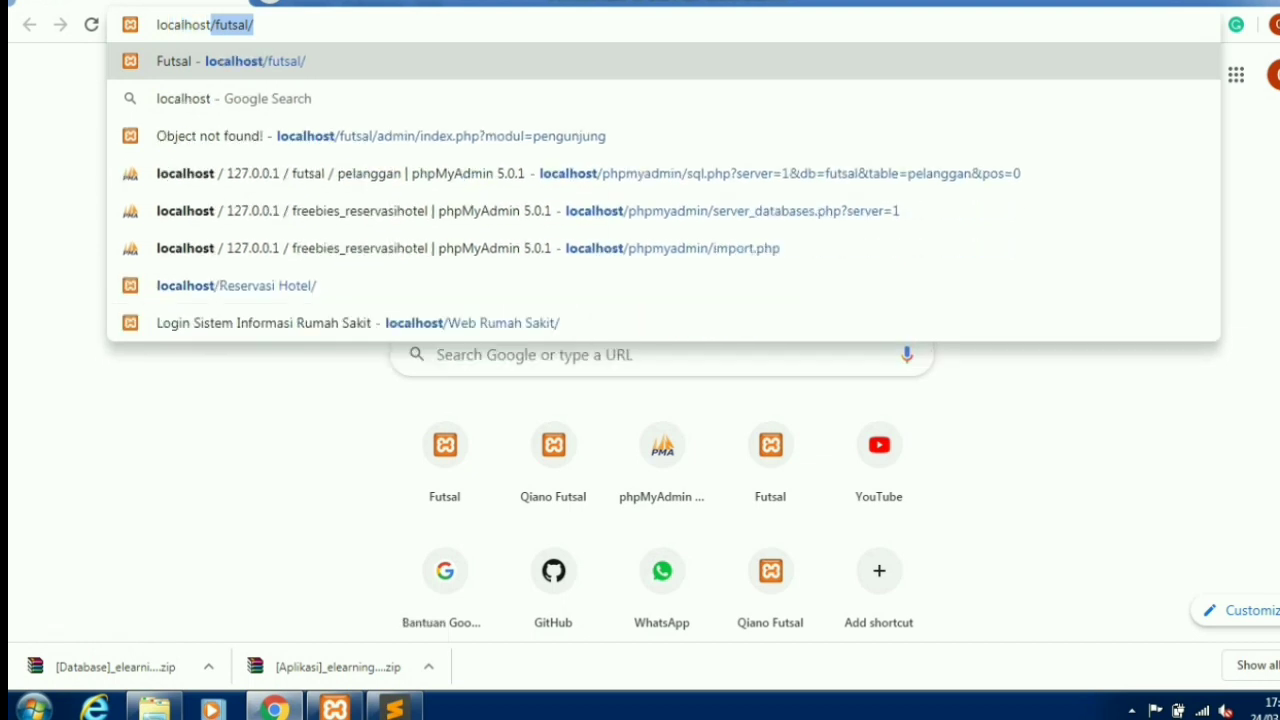
text(/php)
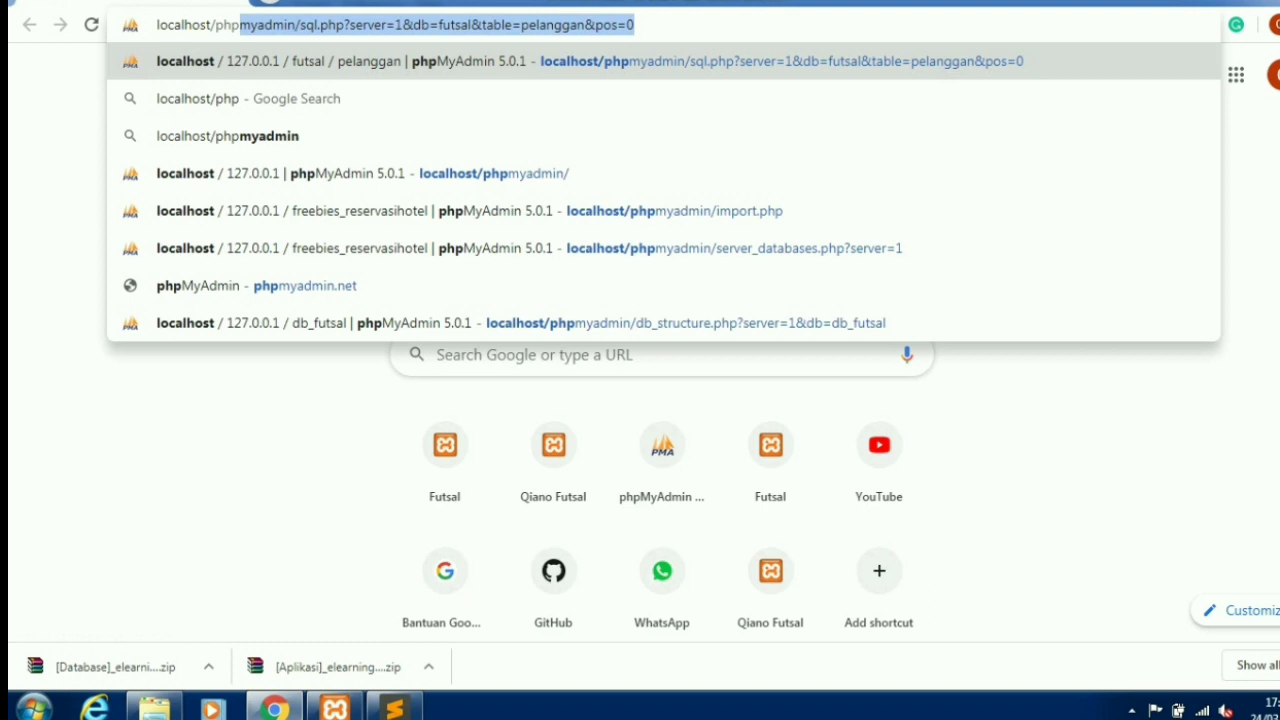
key(Return)
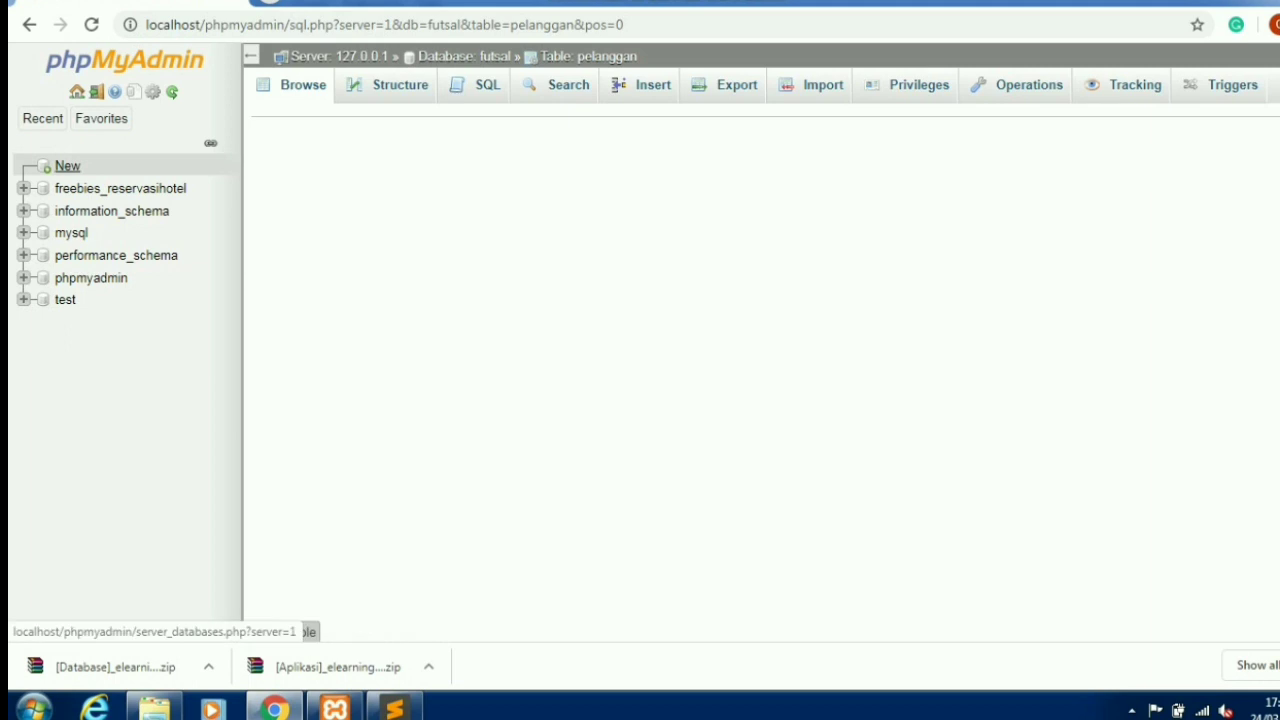
Step: Create a new database named db_elearning with the utf8mb4_general_ci collation and expand it in the database tree
click(67, 166)
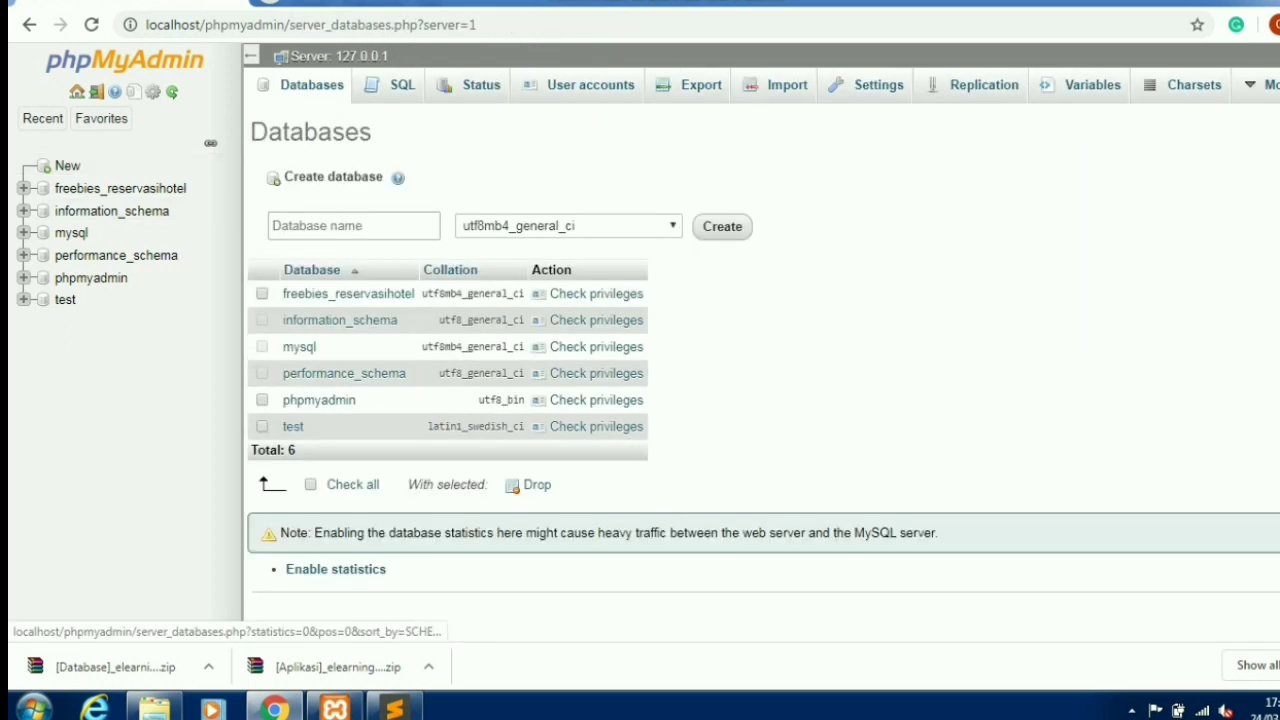
click(322, 225)
right_click(328, 222)
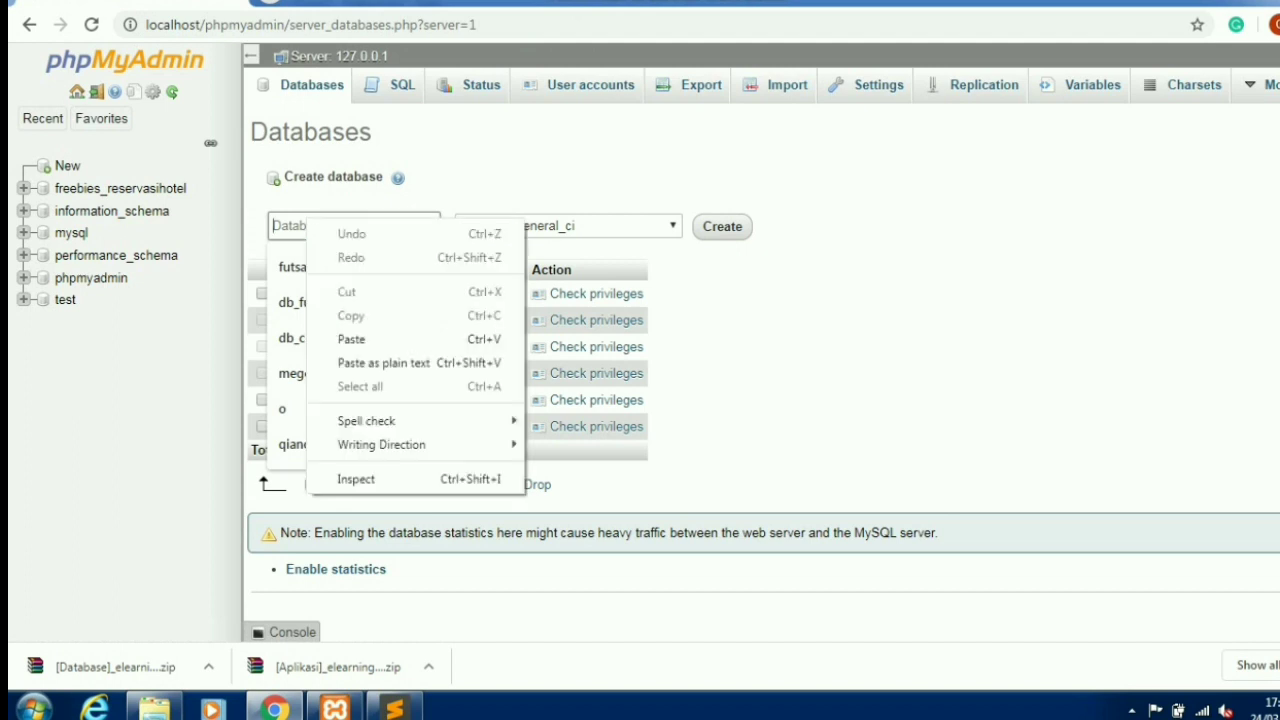
click(352, 337)
click(721, 226)
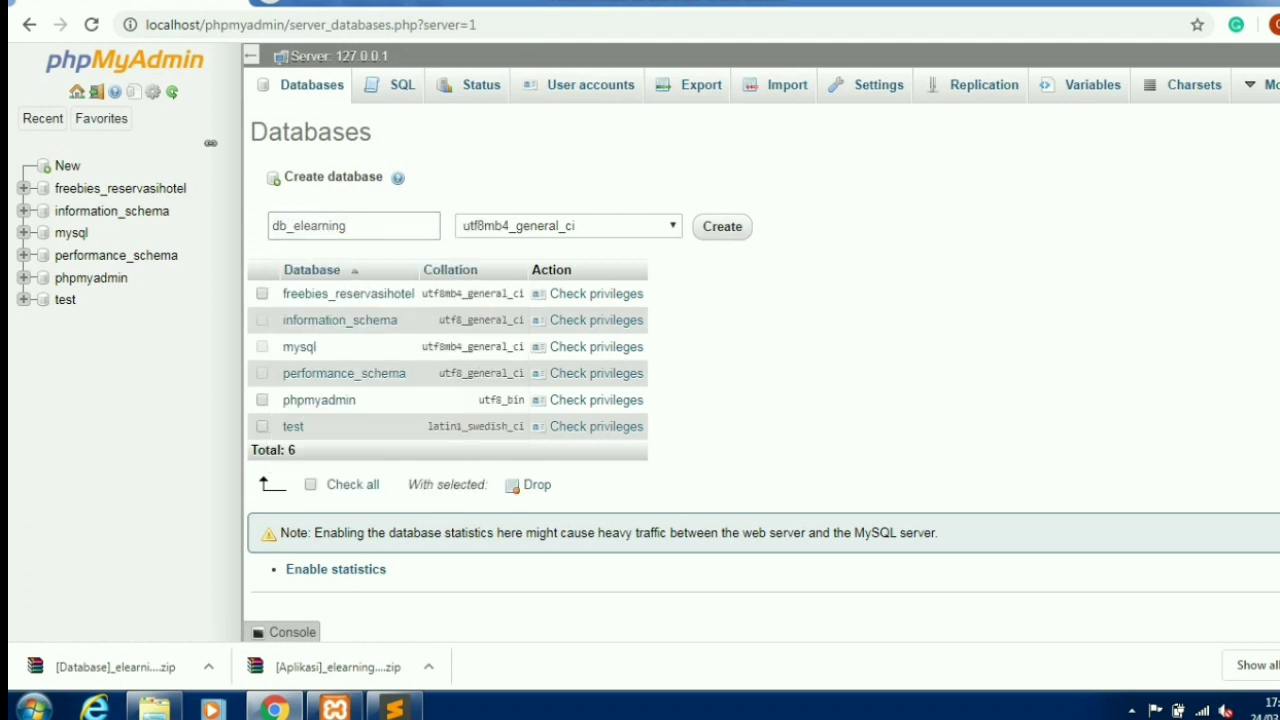
click(722, 226)
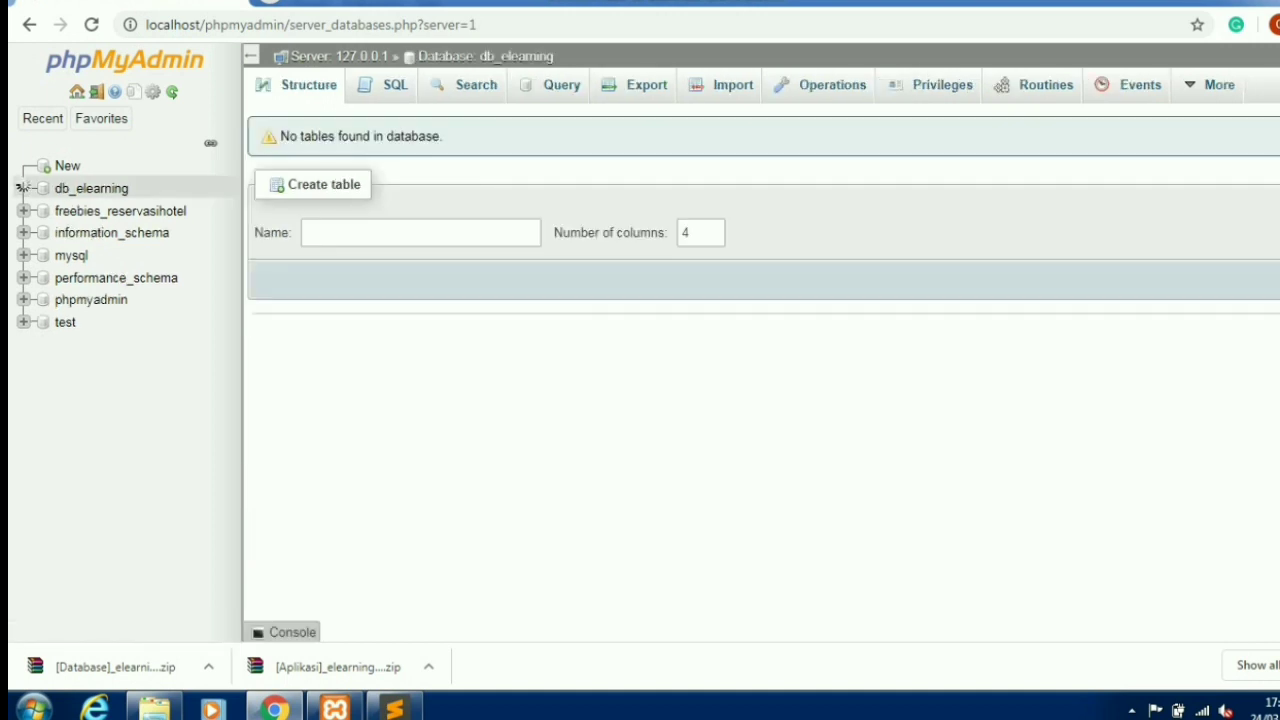
click(21, 188)
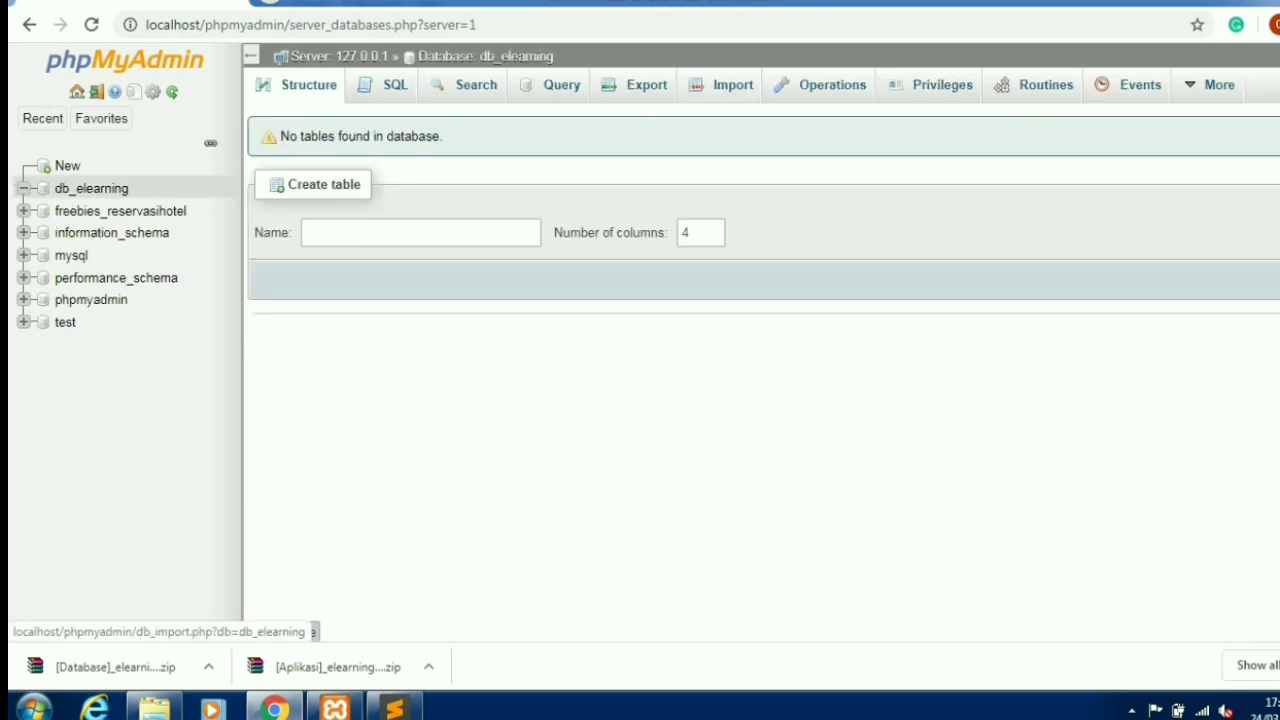
Step: Start an import into the db_elearning database and browse to the xampp folder on the C: drive for the file to import
click(733, 84)
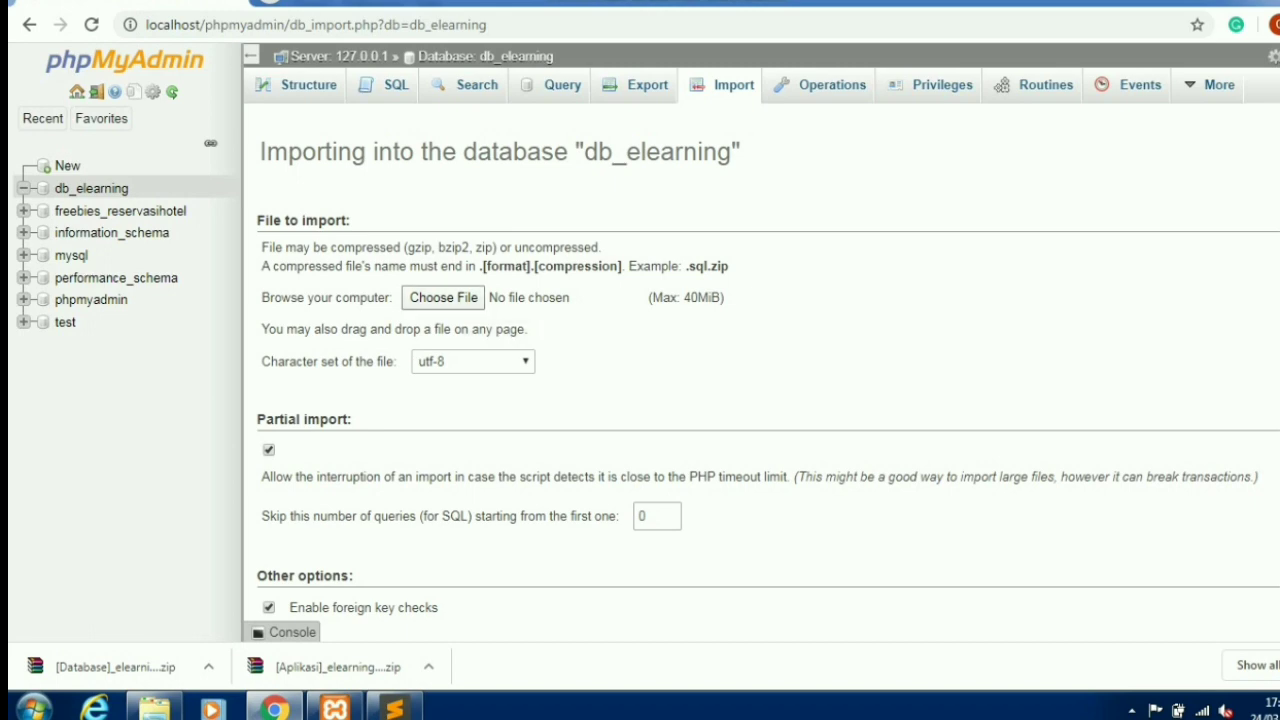
click(443, 297)
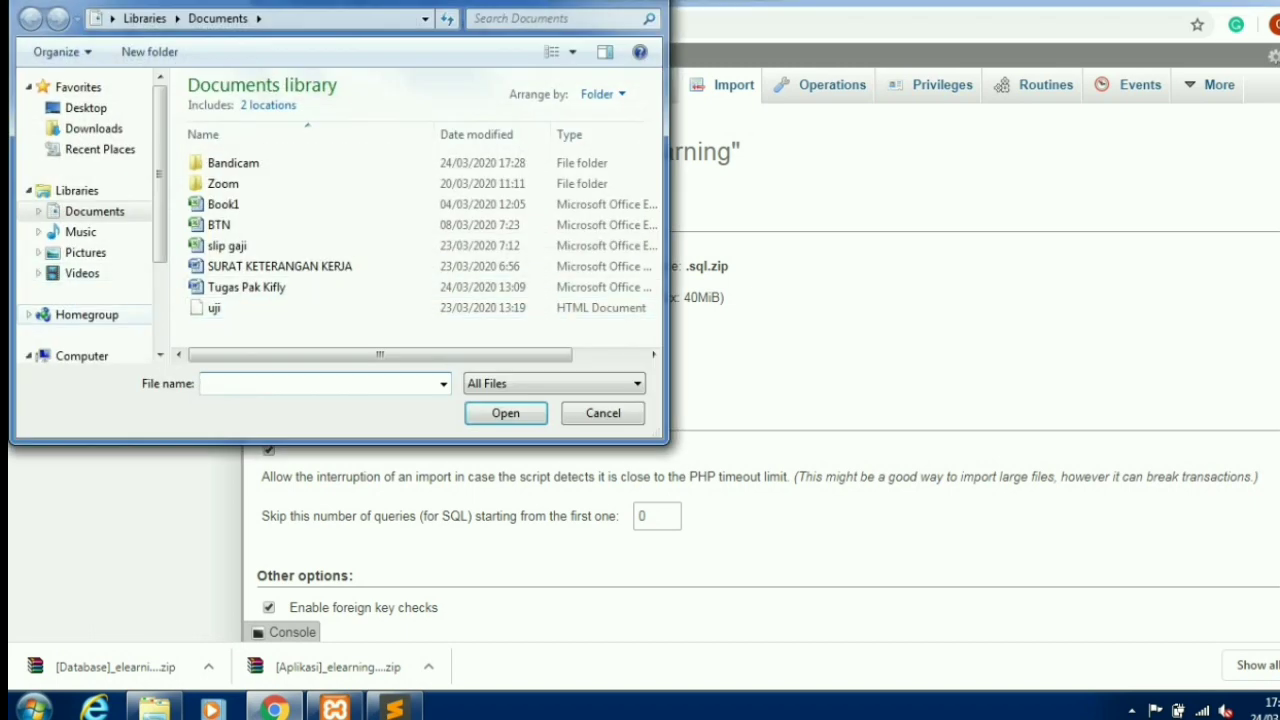
drag(160, 173, 160, 229)
click(101, 285)
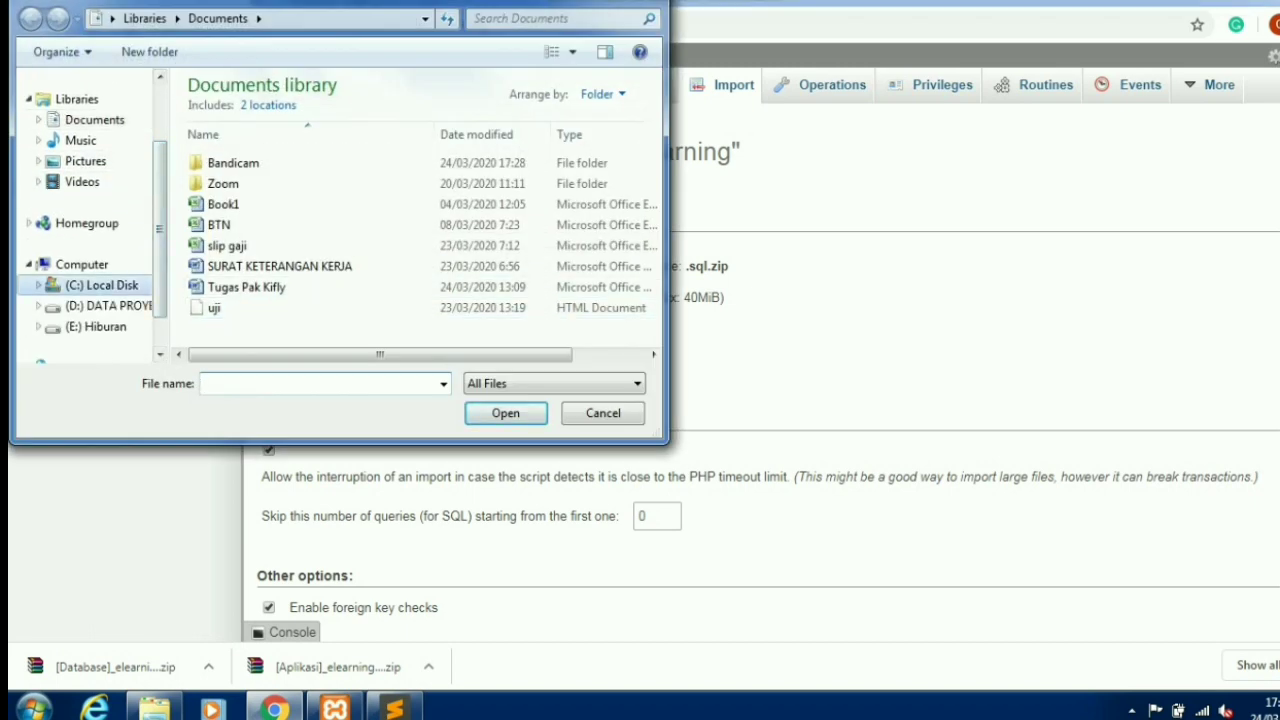
double_click(225, 295)
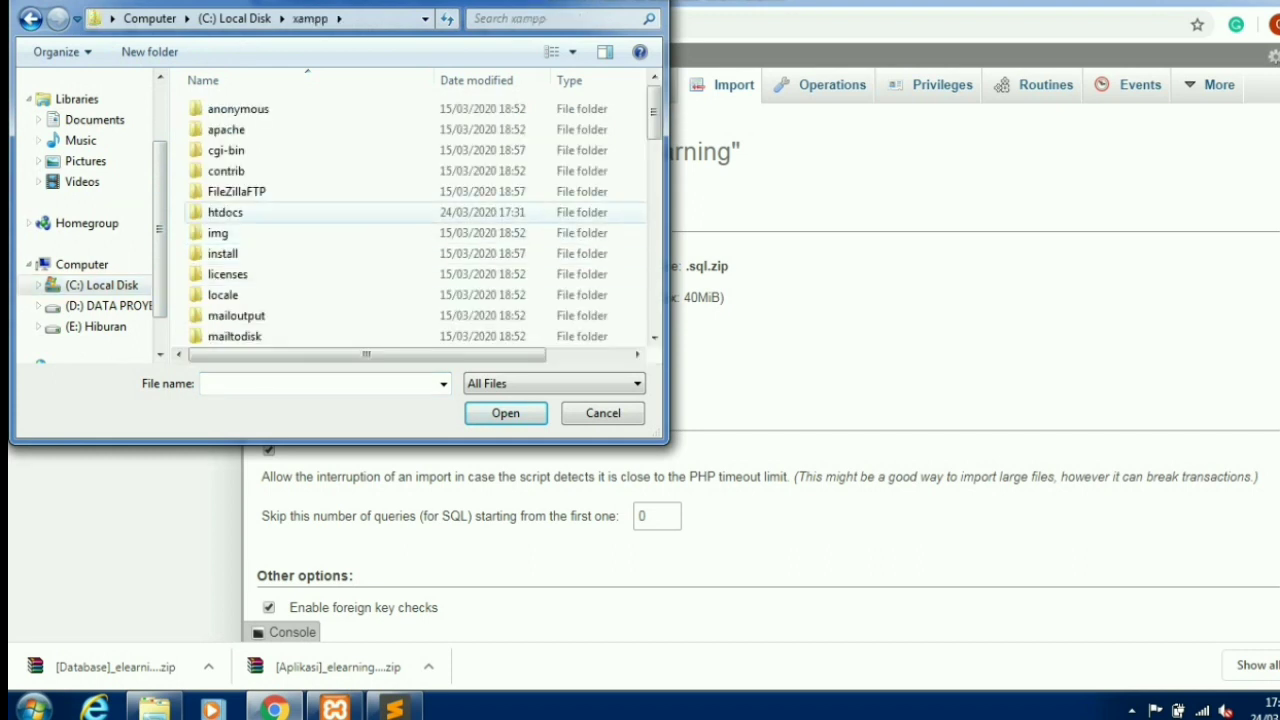